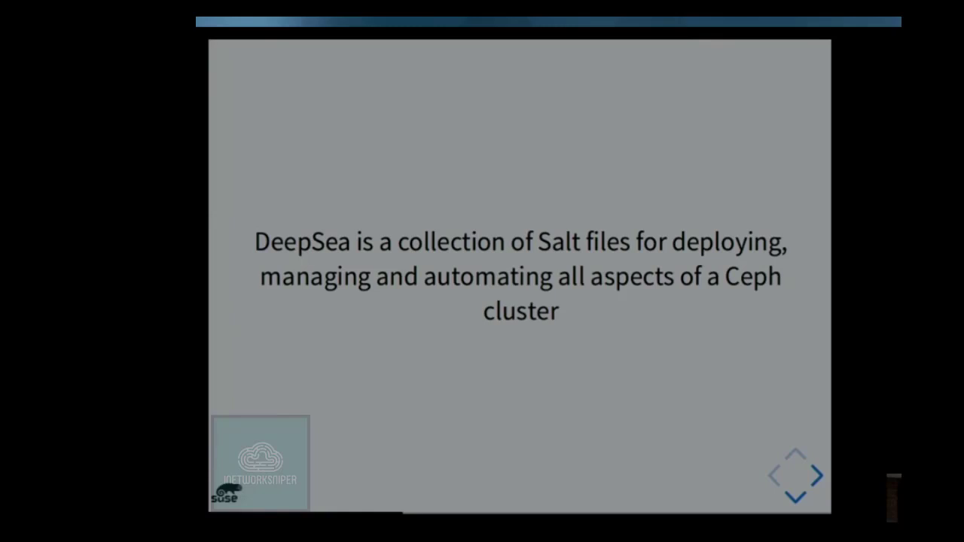
Step: Advance the slides to the DeepSea current status slide
key(Down)
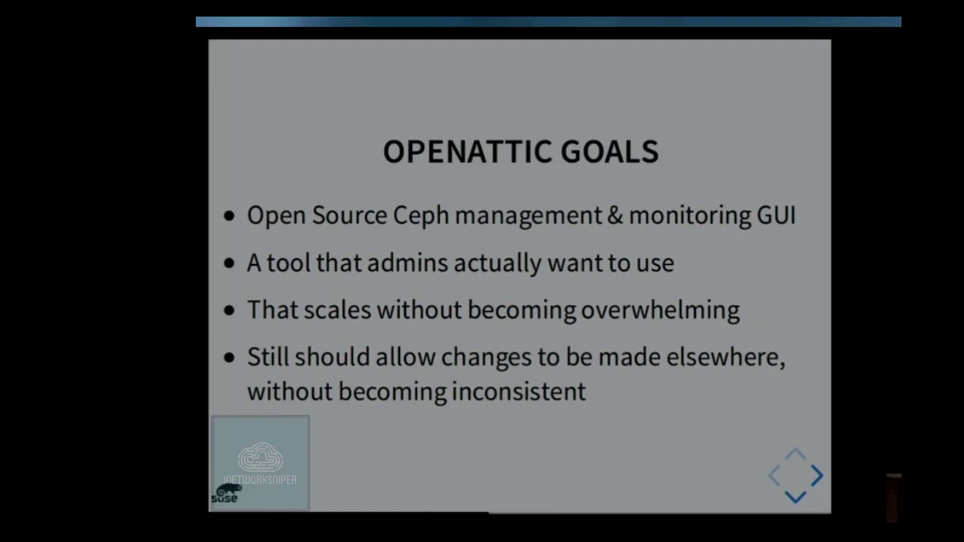
Step: Move from the openATTIC goals slide on to the openATTIC 2.0.X features slide
key(Right)
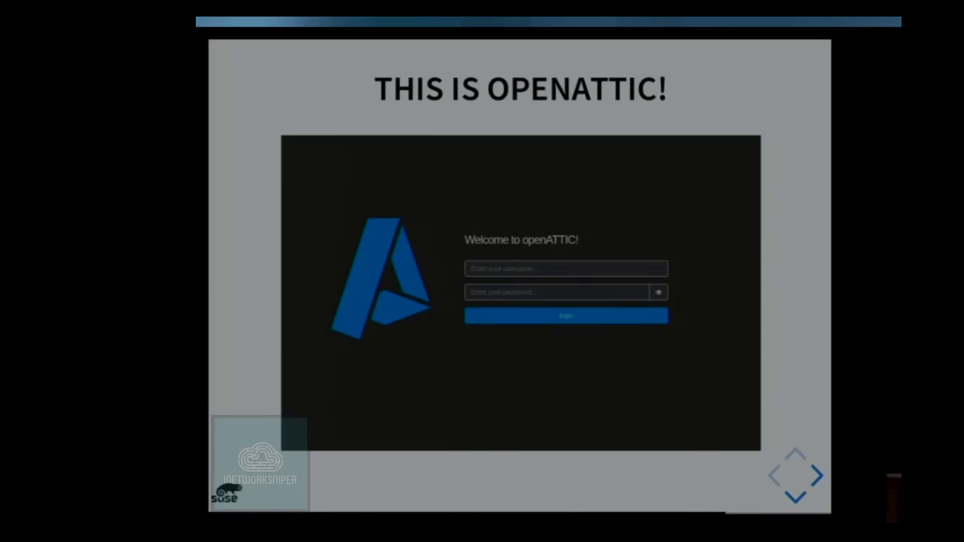
Step: Step through the 'Where is openATTIC?' and upstream slides toward the Live Demo slide
key(Down)
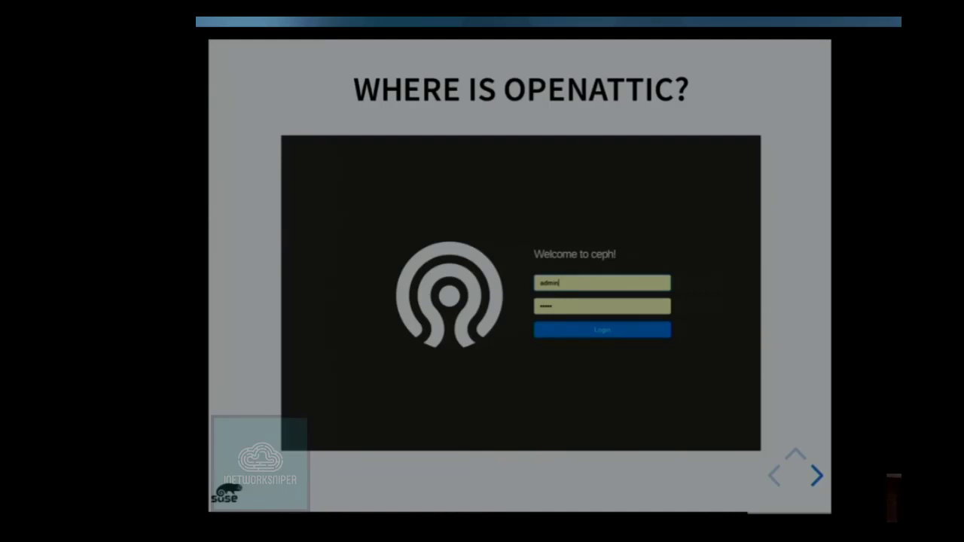
key(Right)
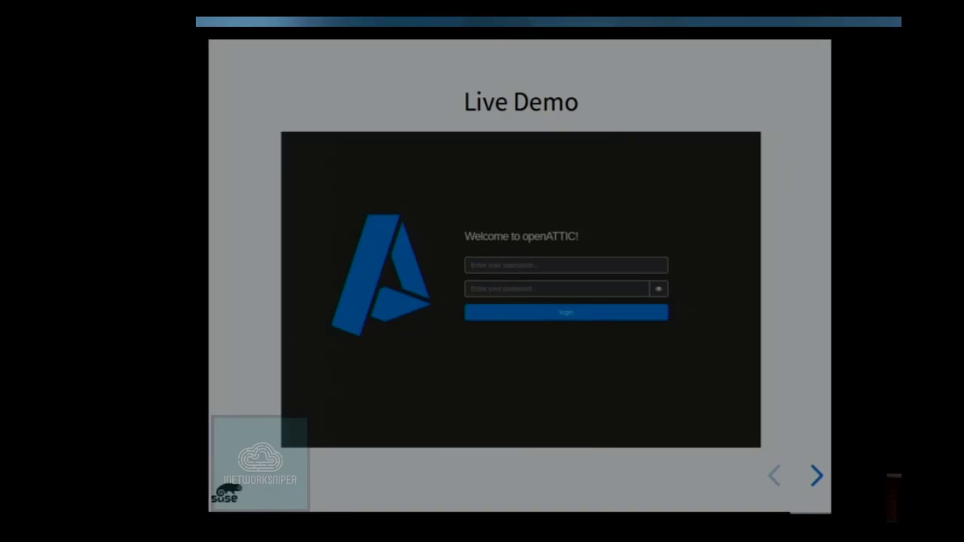
Step: Switch to the live openATTIC Ceph - Cluster dashboard, reload it, and go full screen
key(ctrl+alt+Left)
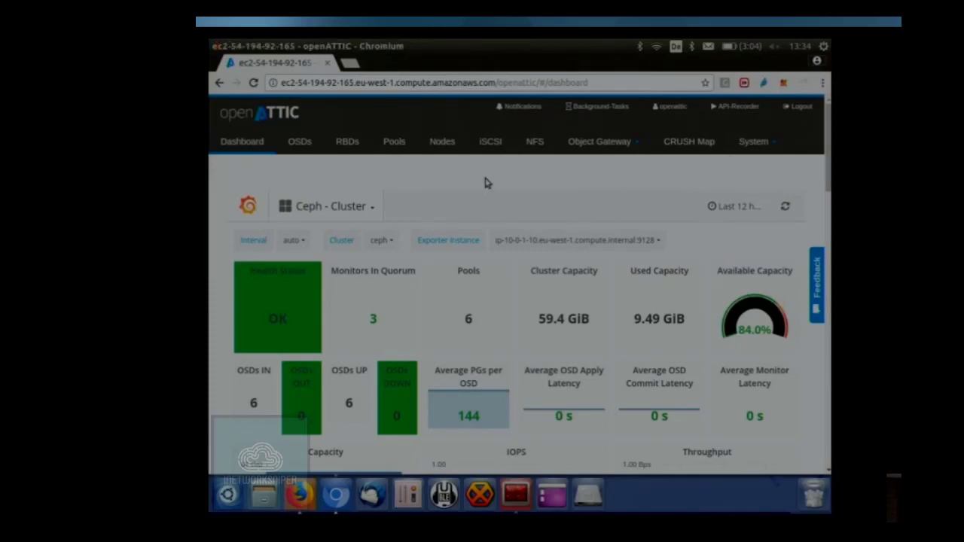
key(F5)
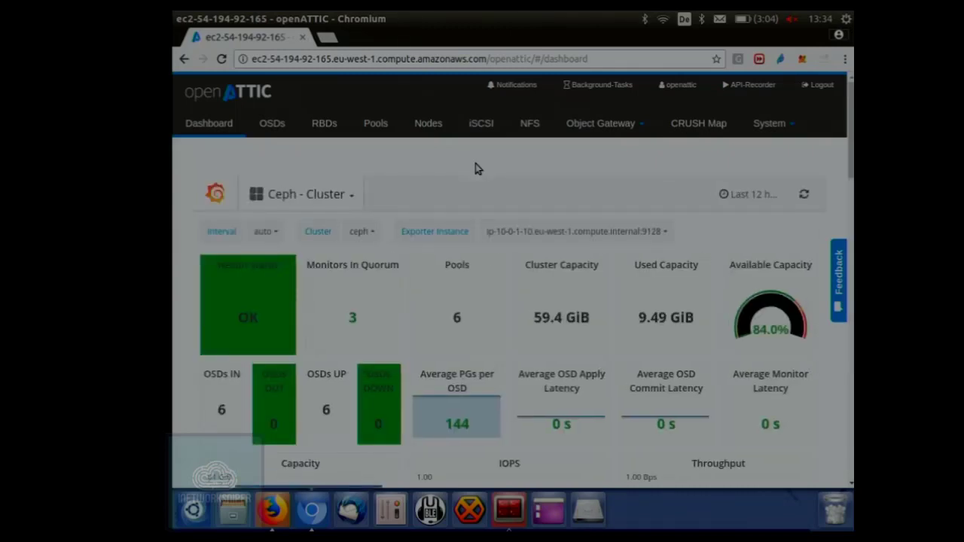
key(F11)
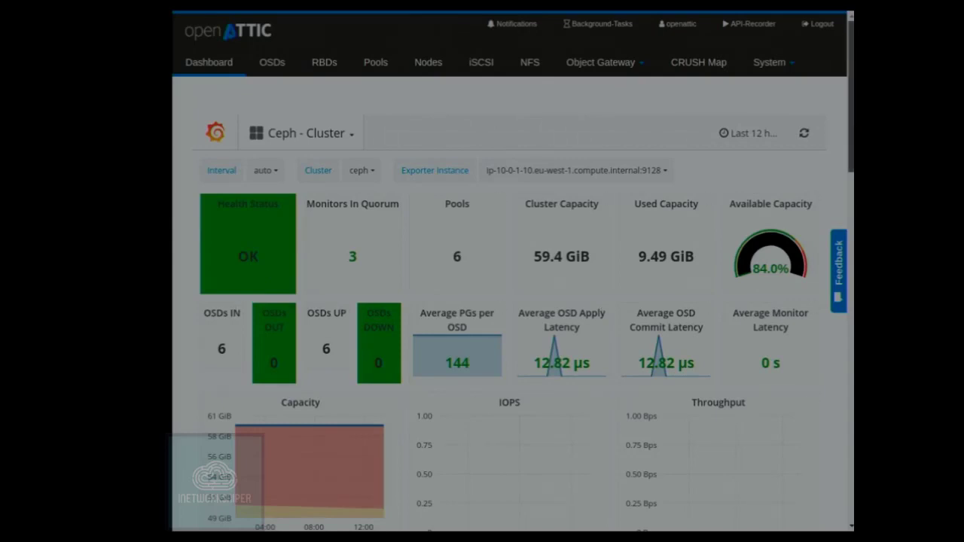
Step: Zoom the Cluster charts to about 06:35–08:10, then open the Ceph dashboards dropdown
scroll(510, 271, down, 5)
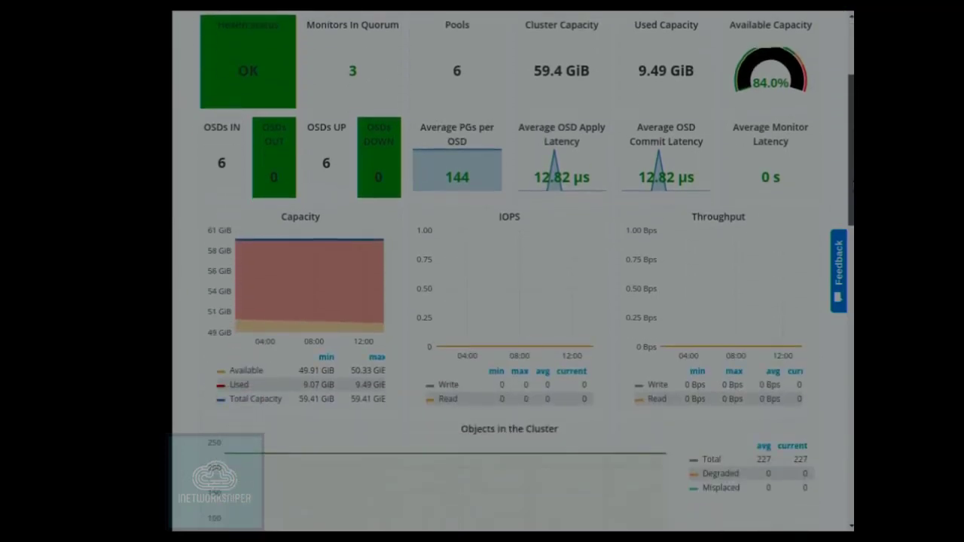
scroll(811, 235, down, 1)
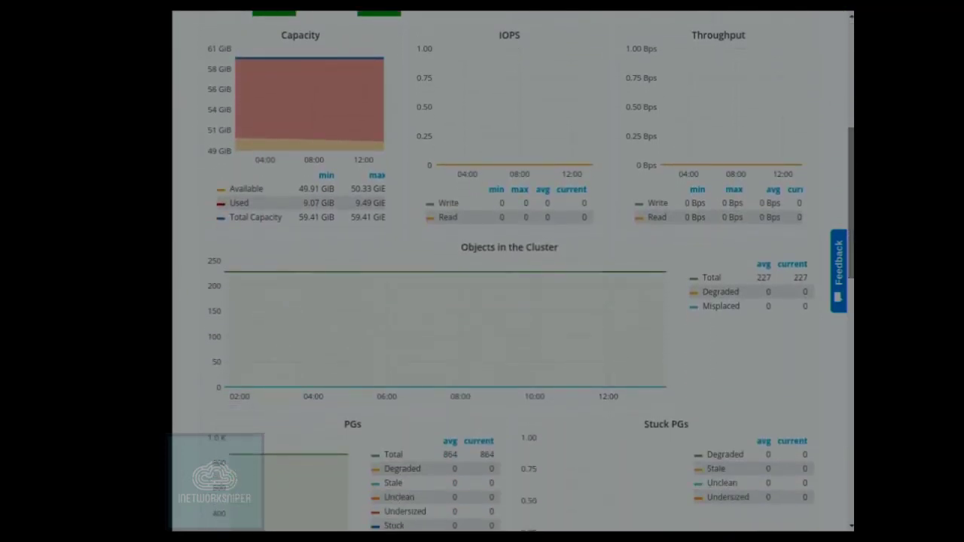
mouse_move(303, 108)
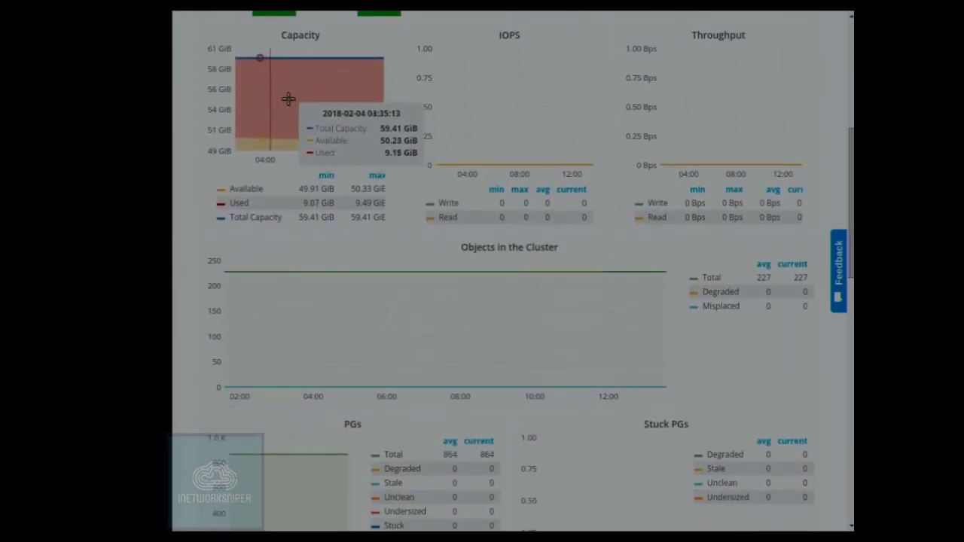
drag(310, 100, 316, 100)
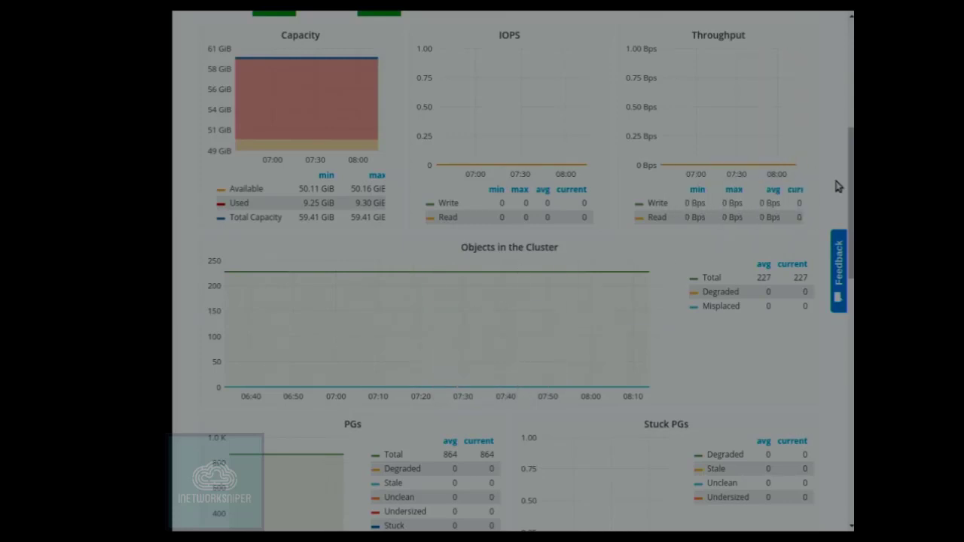
drag(851, 175, 851, 54)
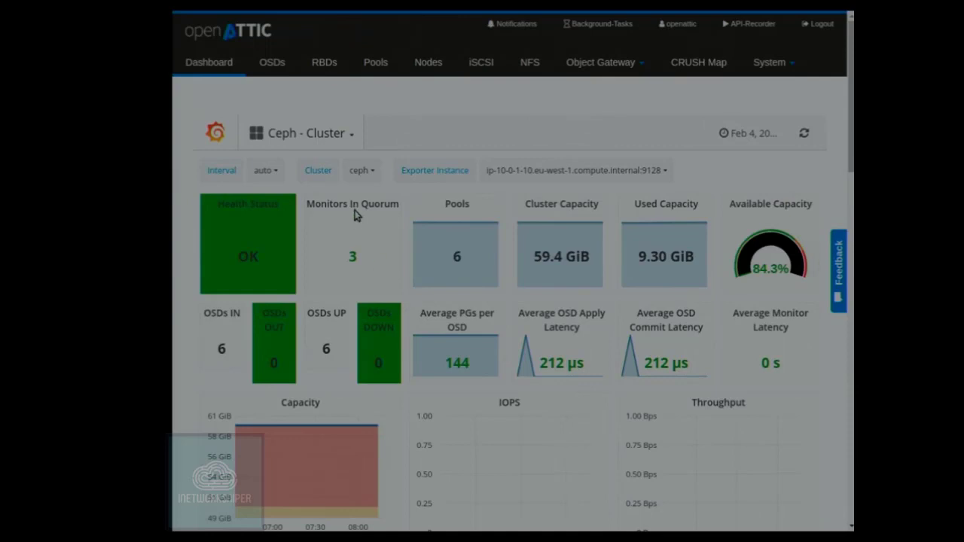
click(356, 139)
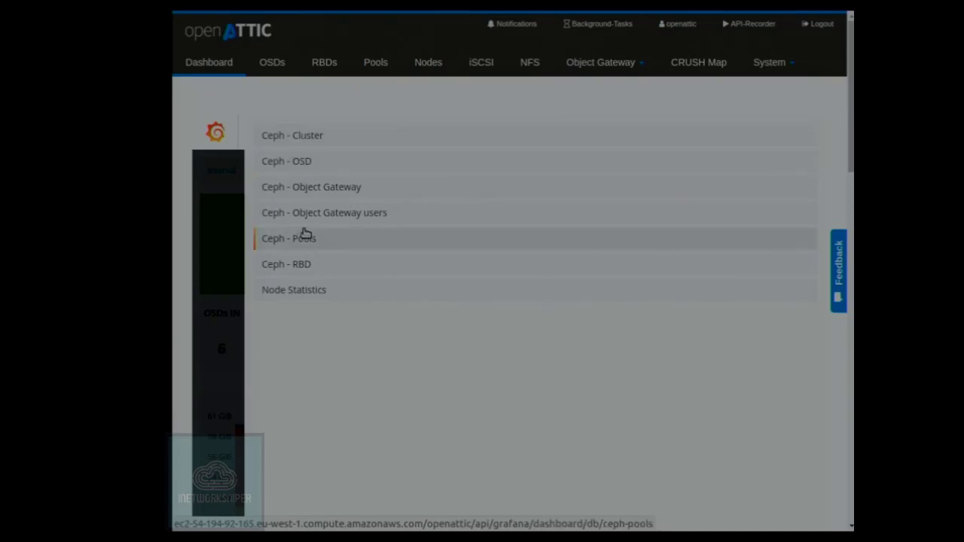
Step: Show Node Statistics for machine ip-10-0-1-13, then reopen the dashboard list
click(303, 293)
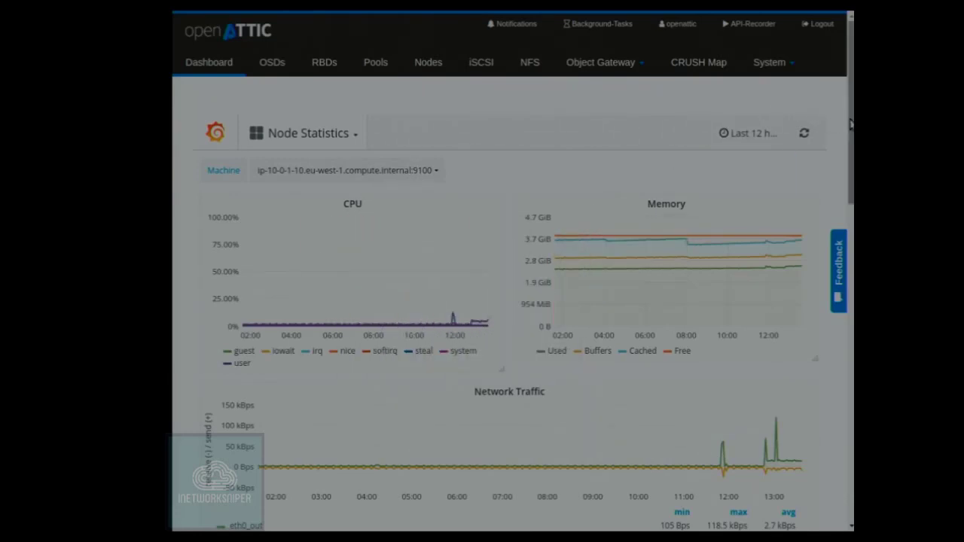
drag(850, 124, 813, 405)
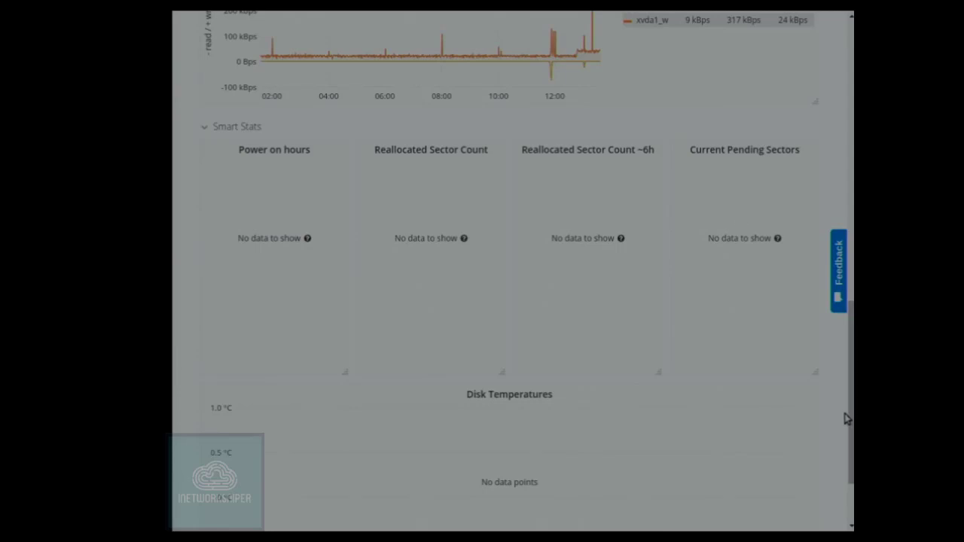
scroll(513, 271, up, 15)
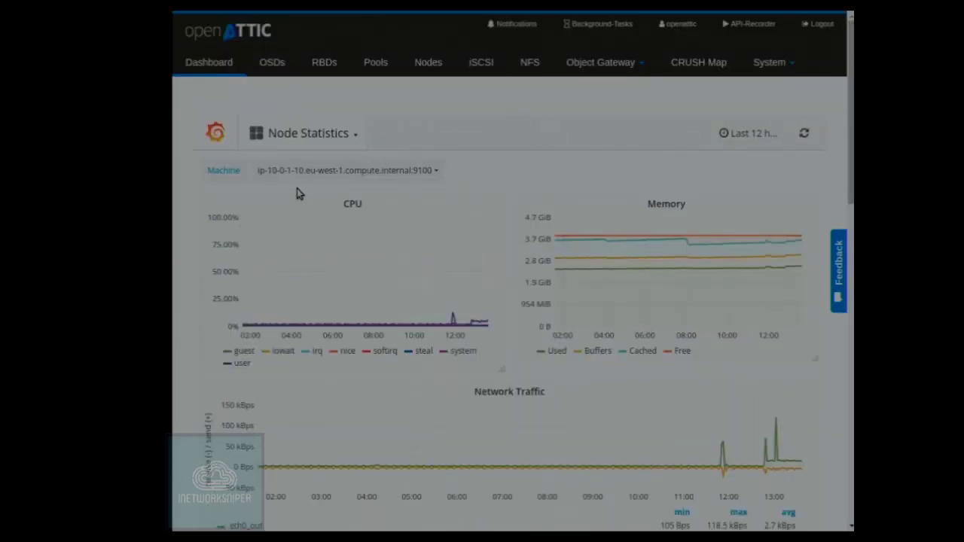
click(360, 172)
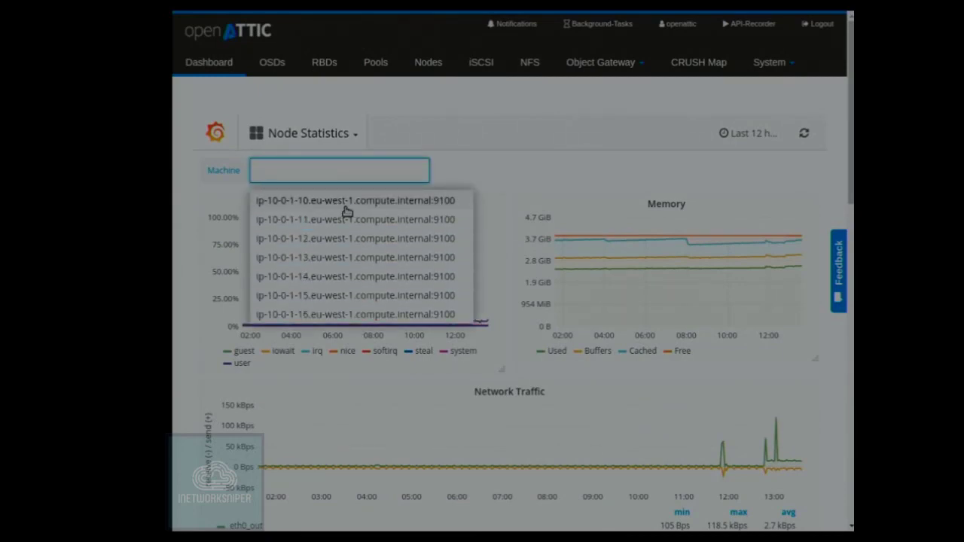
click(333, 257)
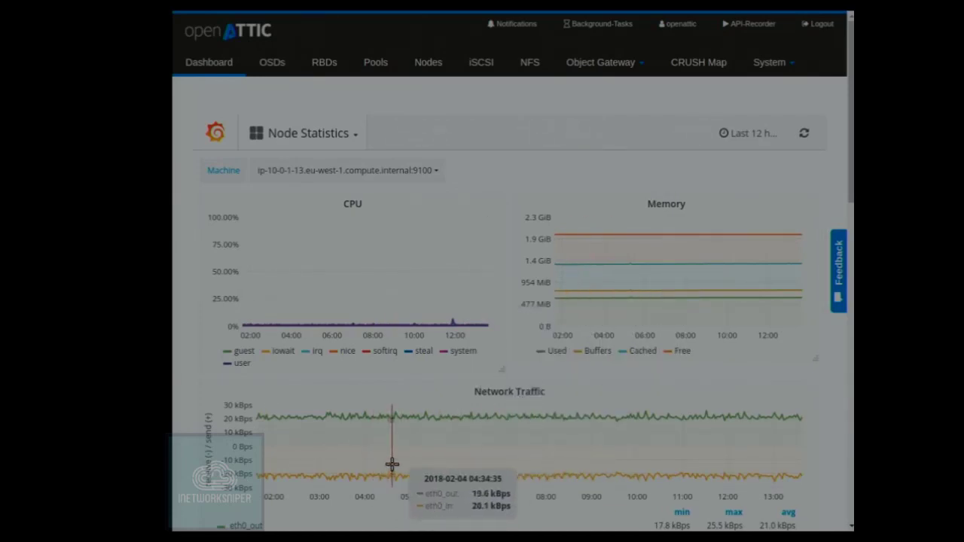
click(344, 135)
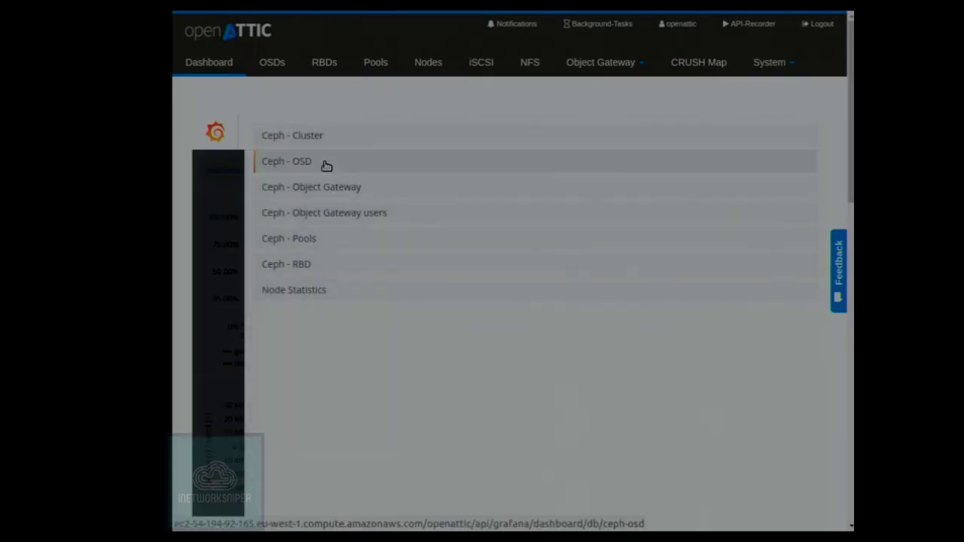
Step: Switch to the Ceph - OSD dashboard for osd.0 and scroll through its panels
click(327, 164)
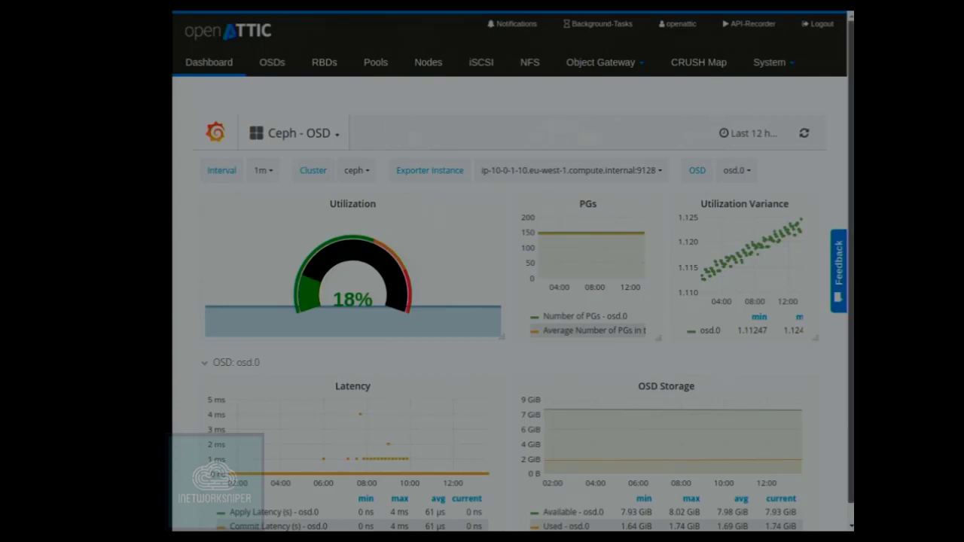
scroll(850, 165, down, 1)
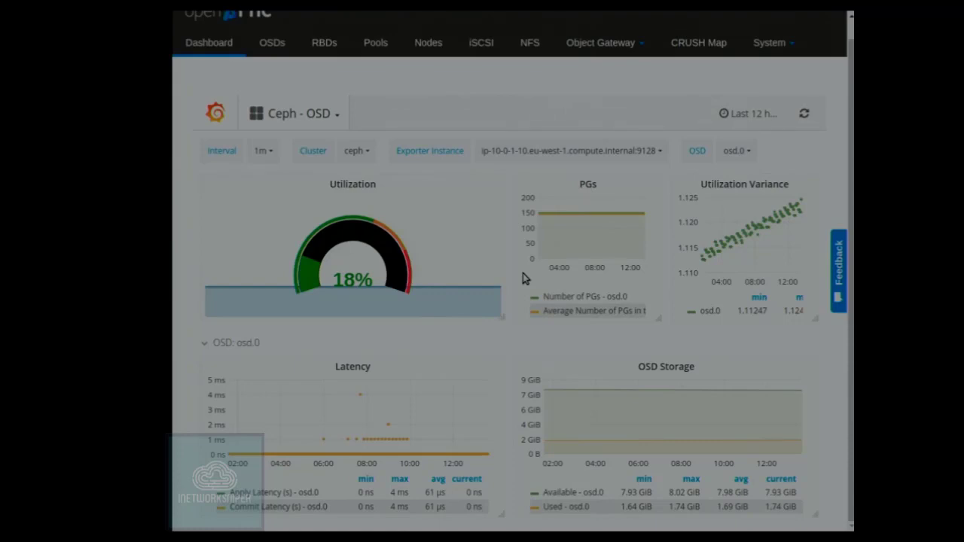
Step: Open the OSDs list, select osd.0, and scroll down to its latency and storage charts
click(270, 43)
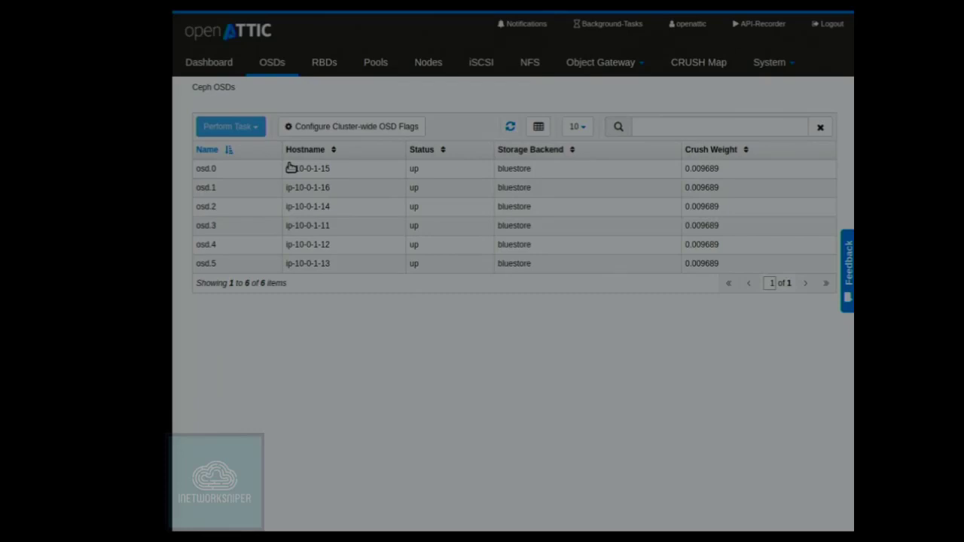
click(290, 168)
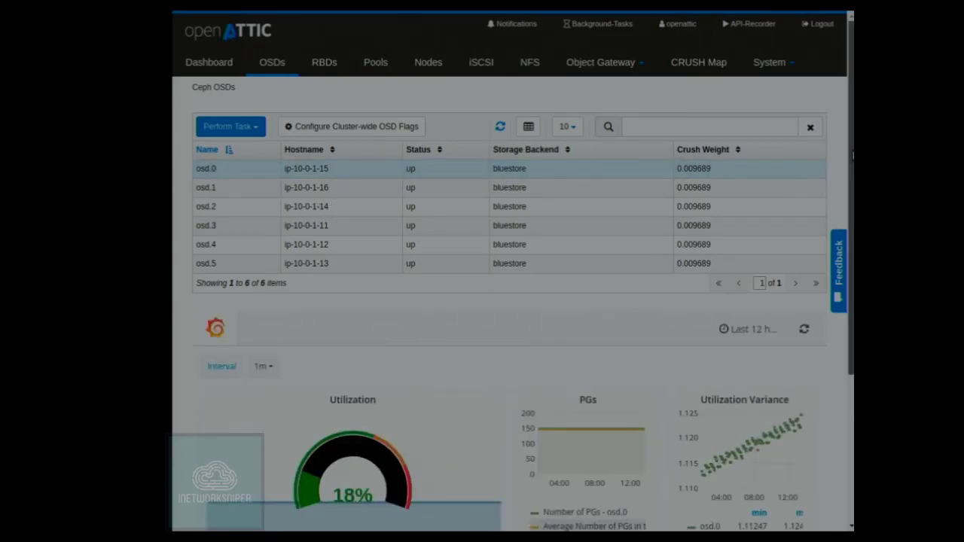
drag(851, 158, 853, 256)
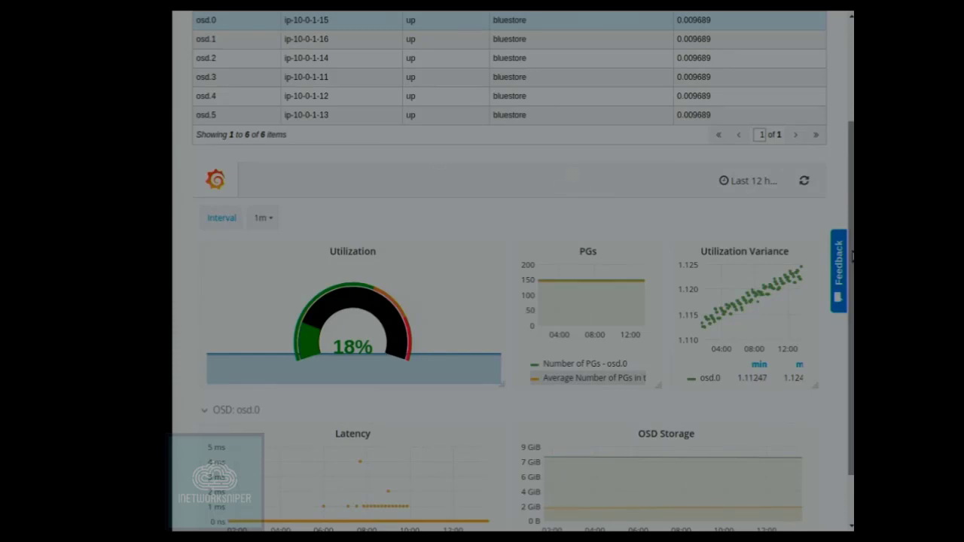
Step: Dismiss the browser context menu and scroll back to the top of the OSDs list
right_click(853, 255)
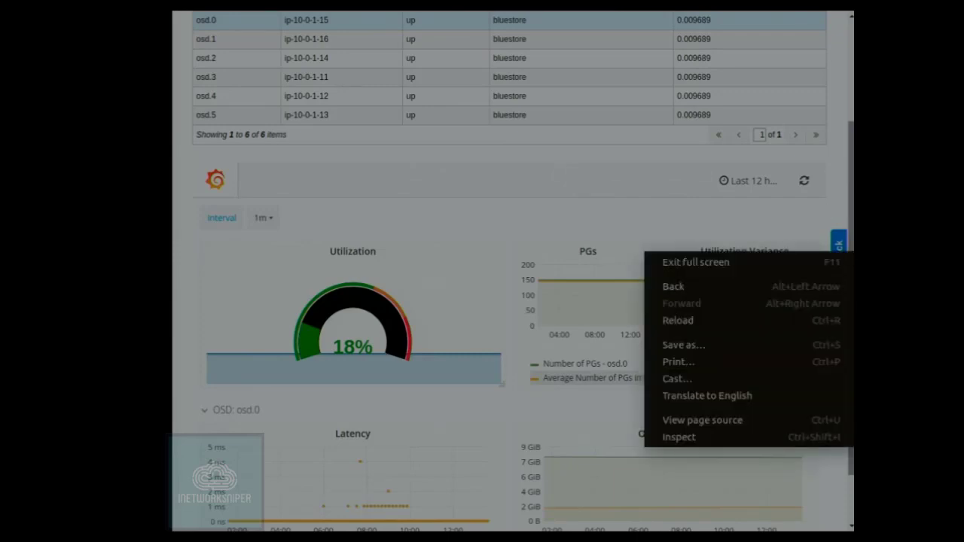
click(853, 173)
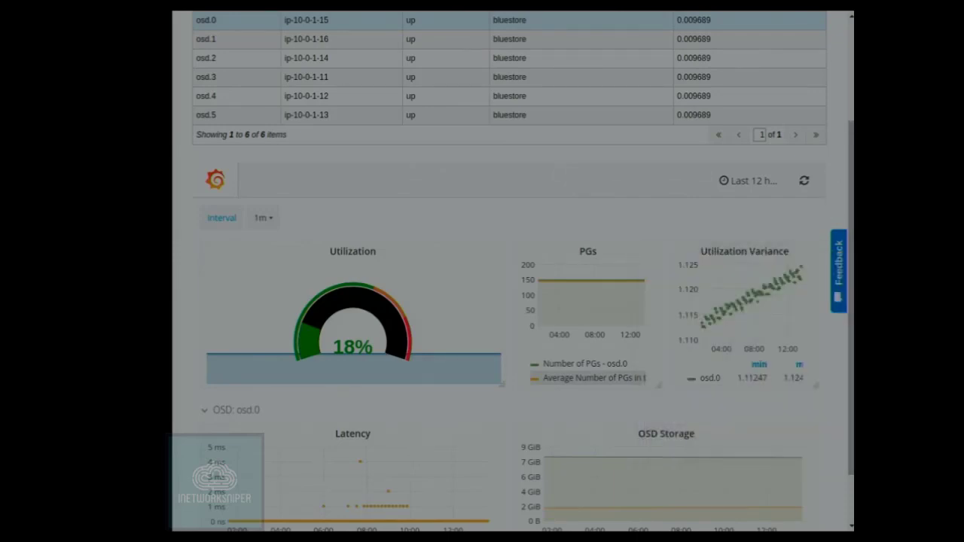
scroll(853, 173, up, 2)
scroll(517, 155, up, 1)
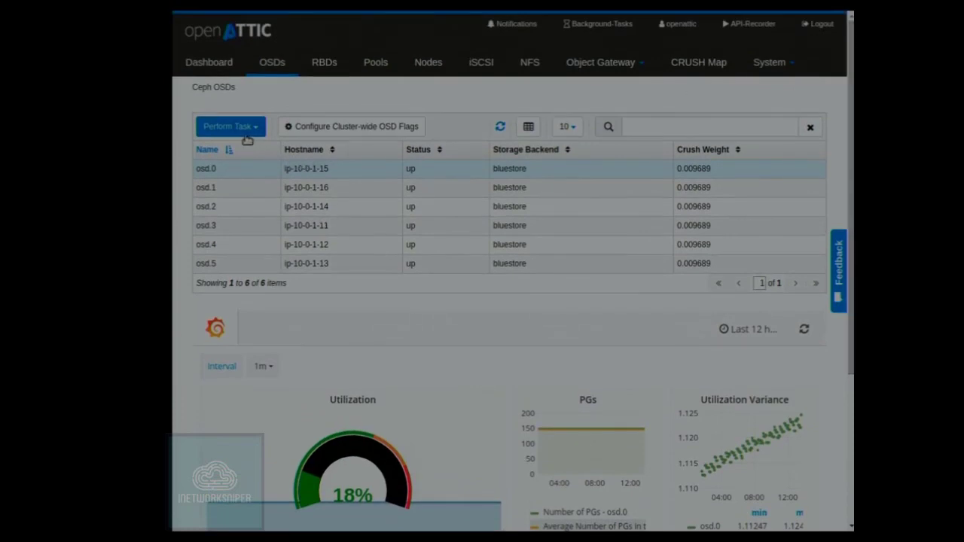
Step: Review the Cluster-wide OSD Flags and cancel, leaving every flag unset
click(338, 135)
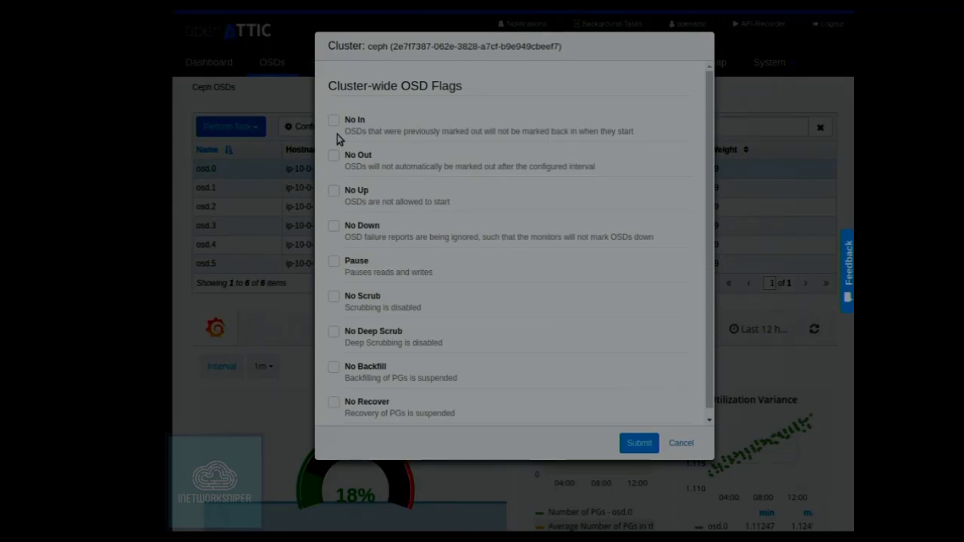
click(679, 442)
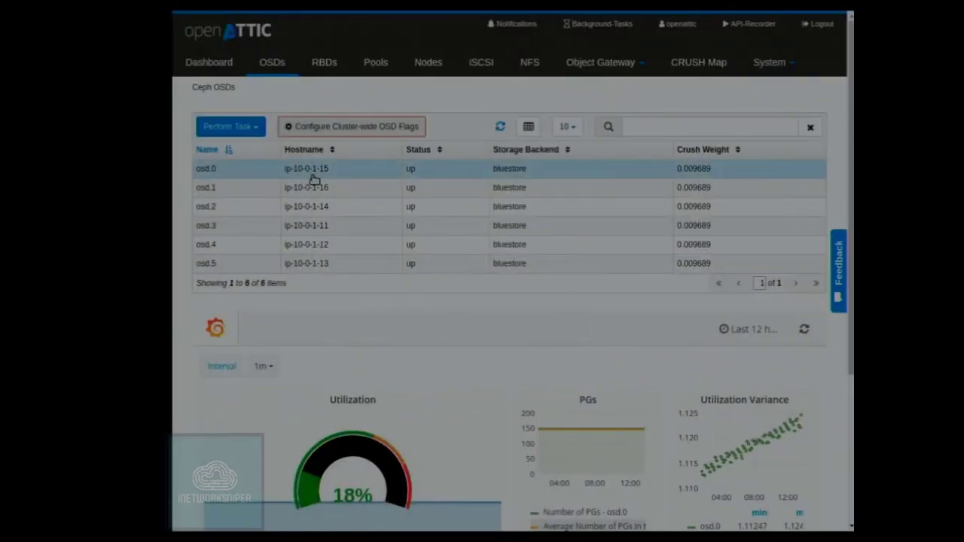
Step: View the demo RBD image's details and Statistics, then return to the Ceph RBDs list
click(325, 73)
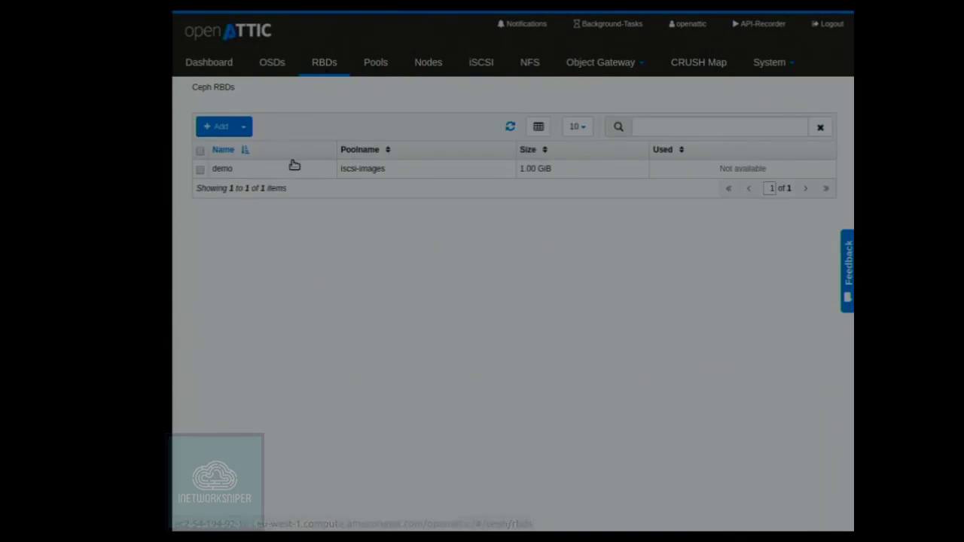
click(294, 169)
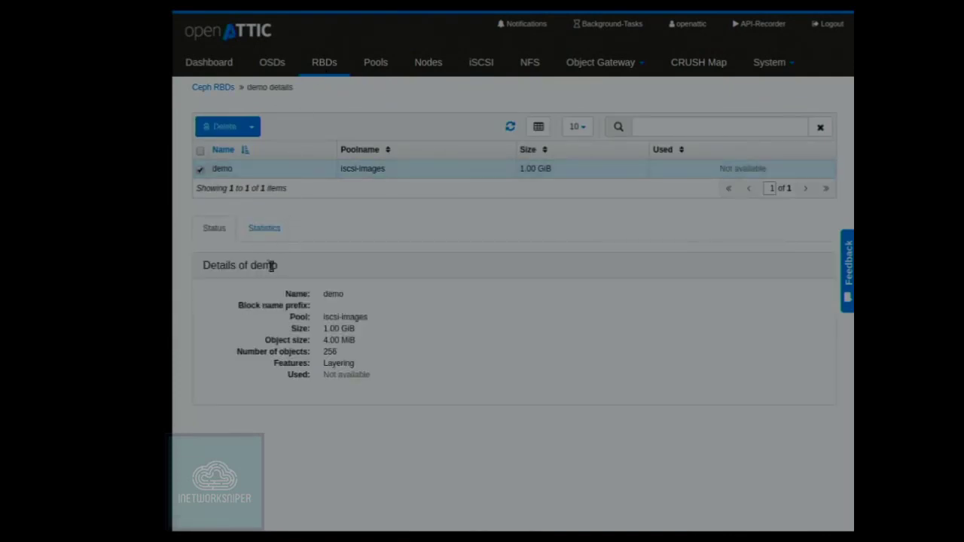
click(253, 229)
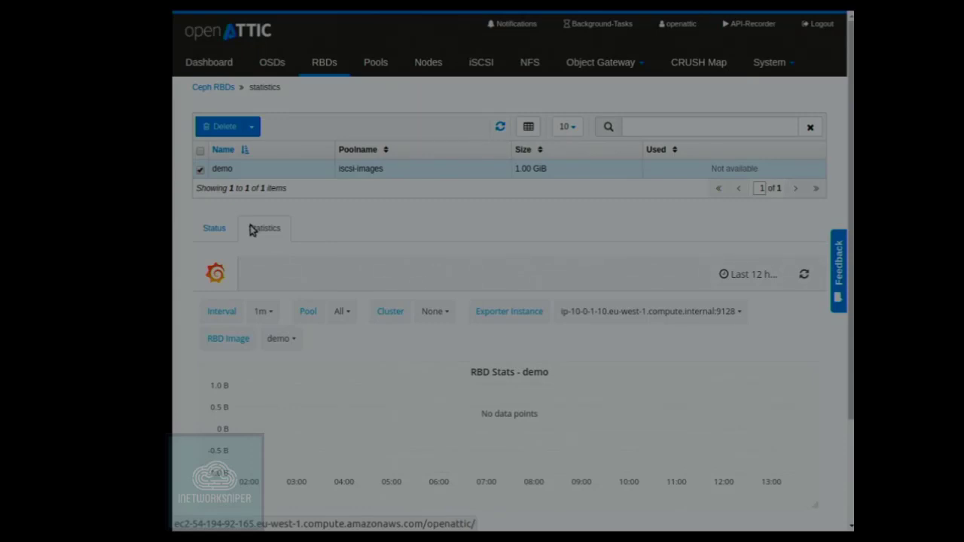
click(252, 126)
click(253, 143)
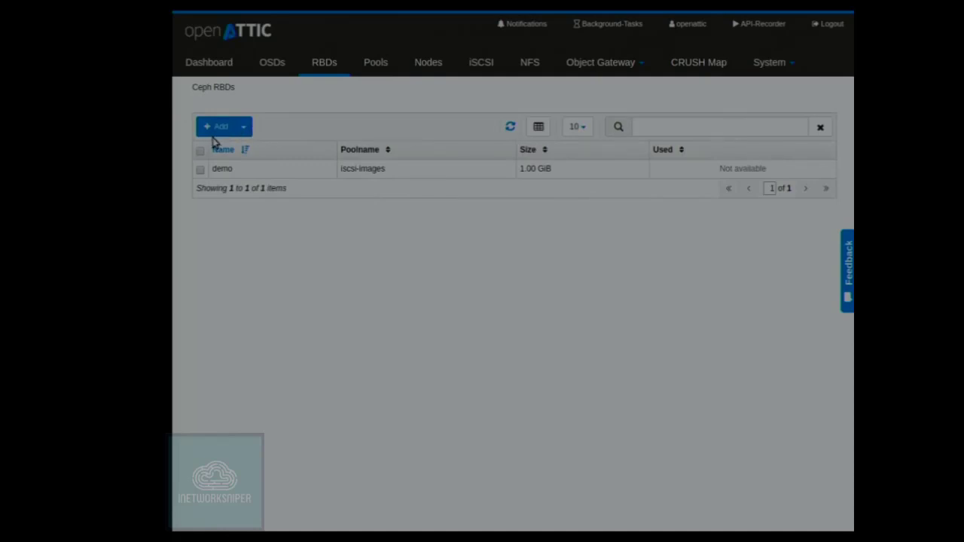
Step: Begin a new RBD image in the iscsi-images pool with Use default features unchecked
click(216, 128)
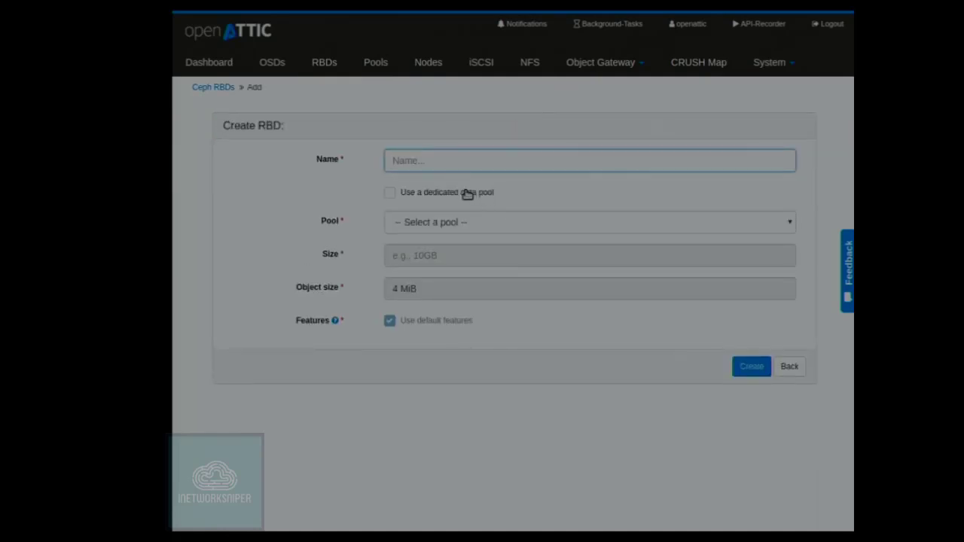
click(461, 224)
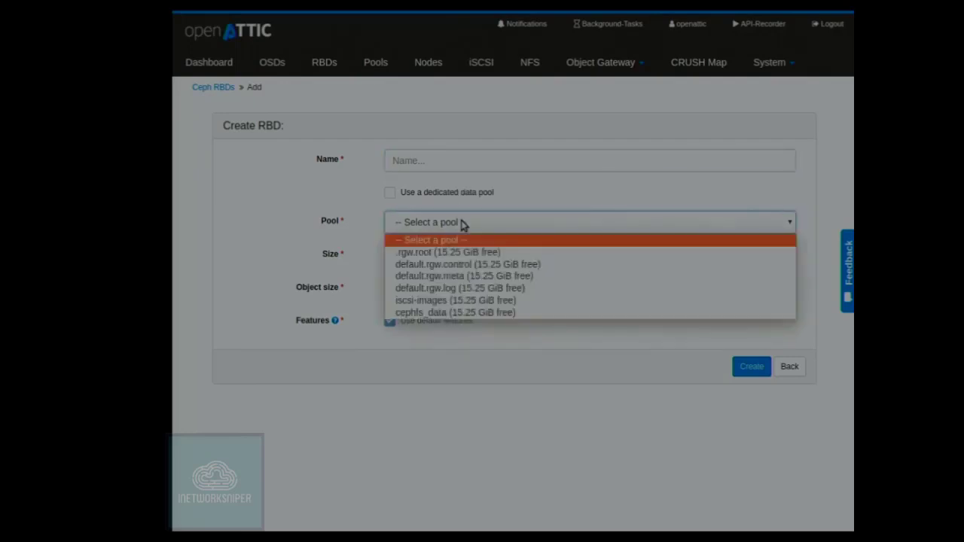
click(444, 277)
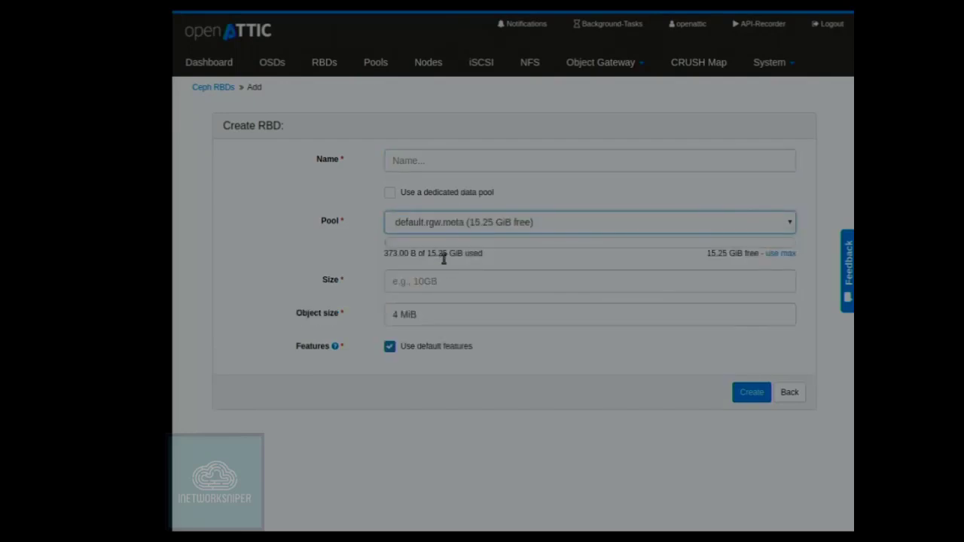
click(436, 224)
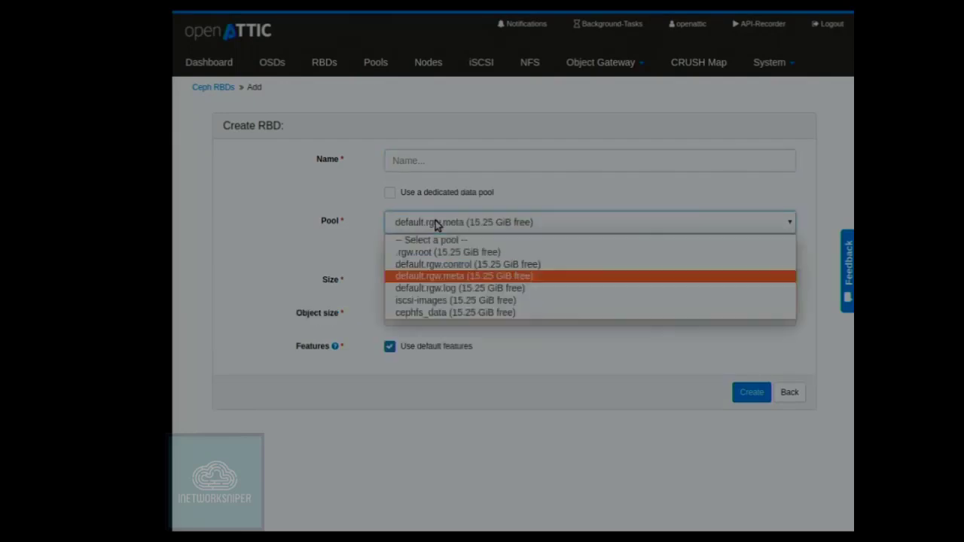
click(449, 306)
click(435, 285)
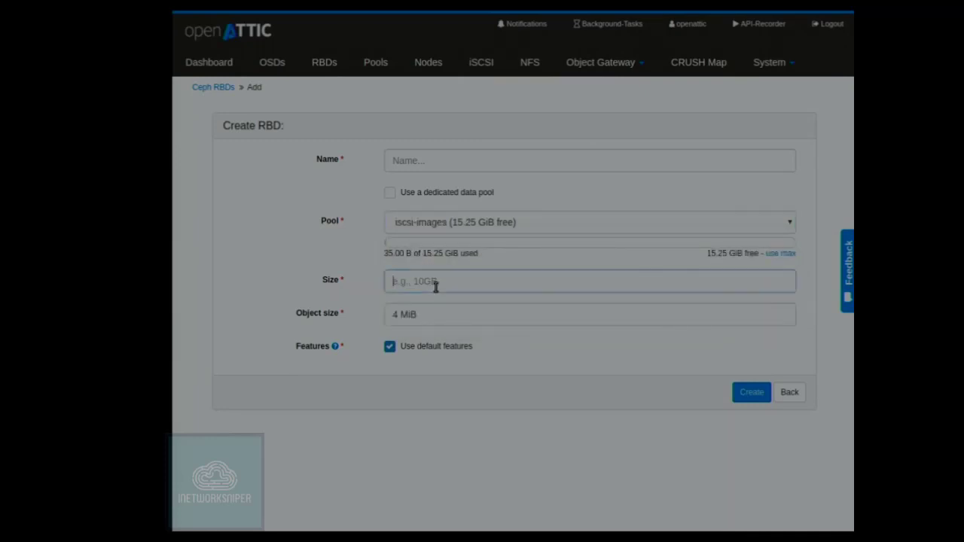
click(429, 348)
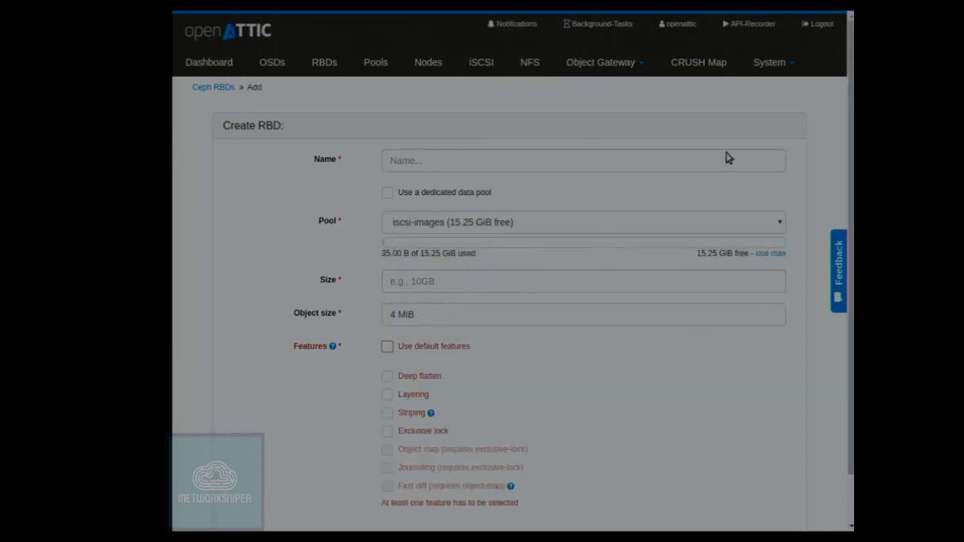
drag(852, 158, 851, 219)
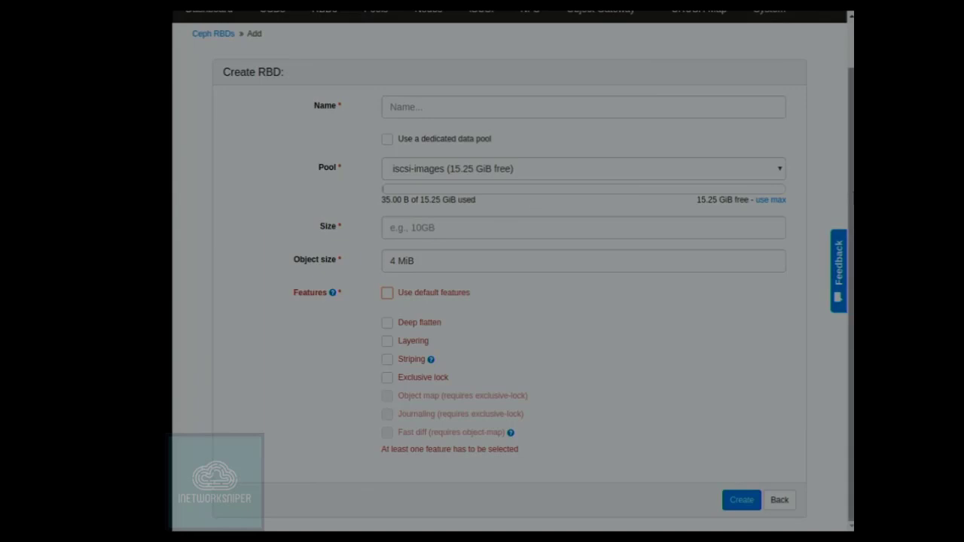
scroll(849, 197, up, 1)
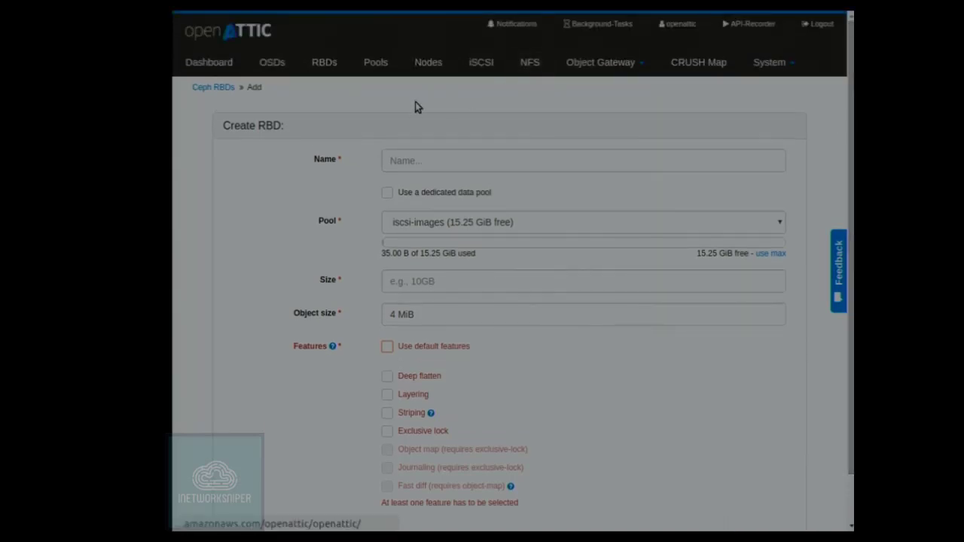
Step: Leave the unfinished Create RBD form for Pools, bringing up the Unsaved Changes warning
click(375, 61)
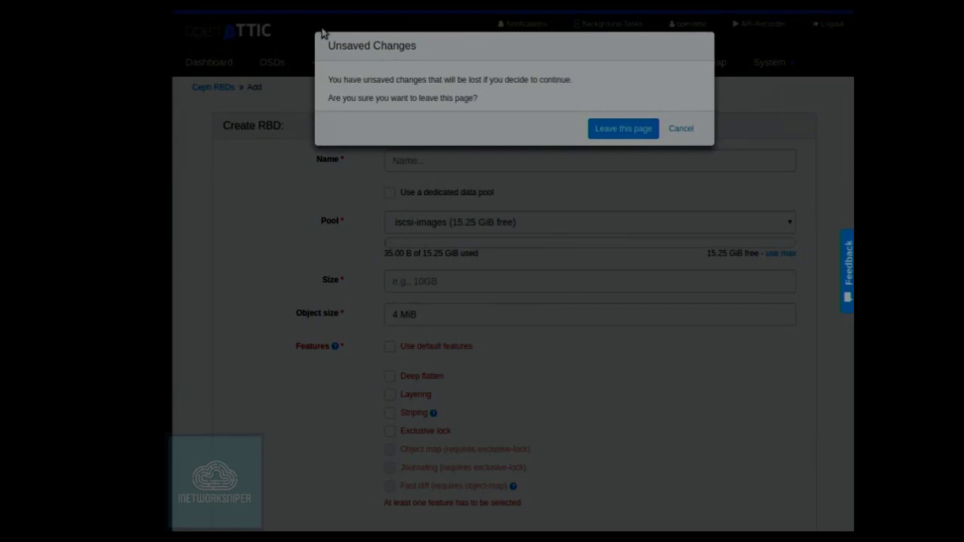
drag(326, 43, 373, 85)
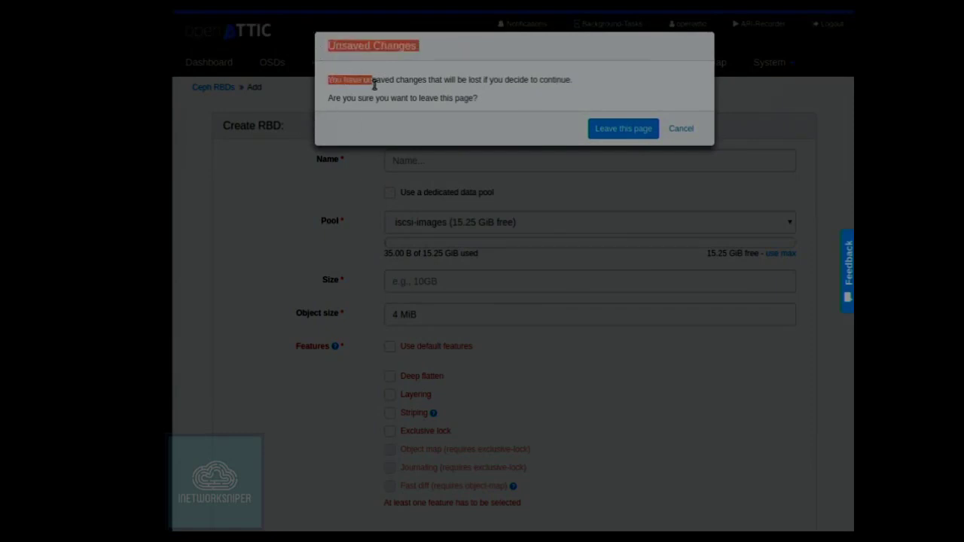
click(375, 85)
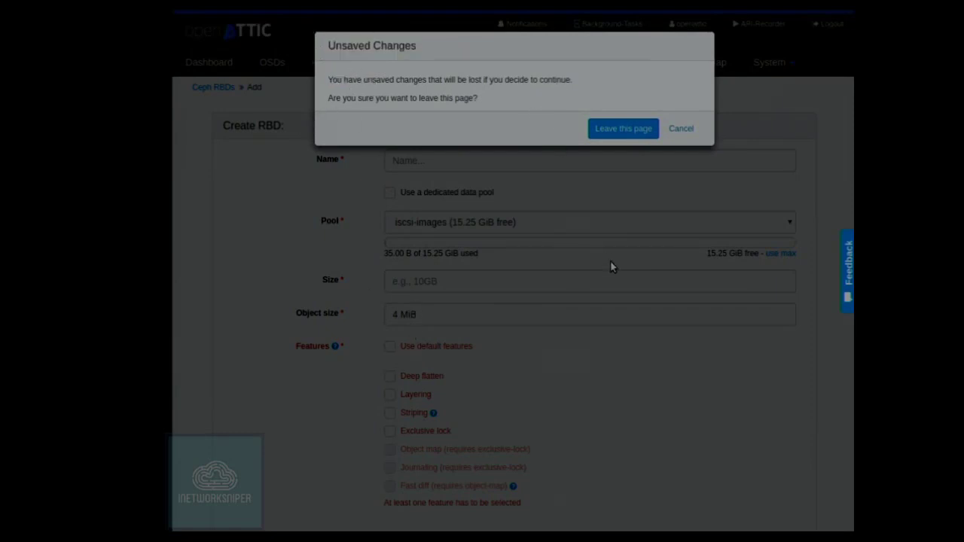
Step: Discard the RBD form and show iscsi-images details: 15.25 GiB, 128 placement groups, replica 3
click(609, 128)
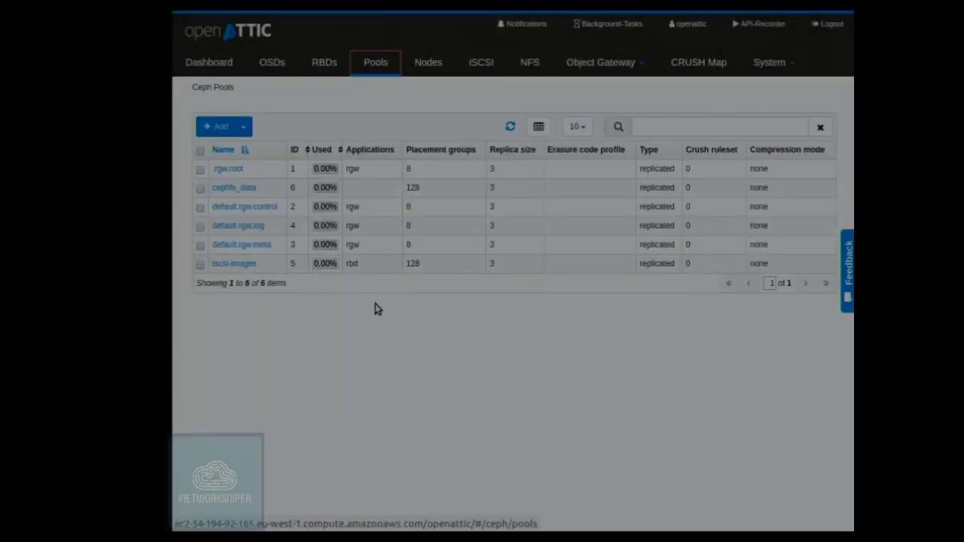
click(276, 268)
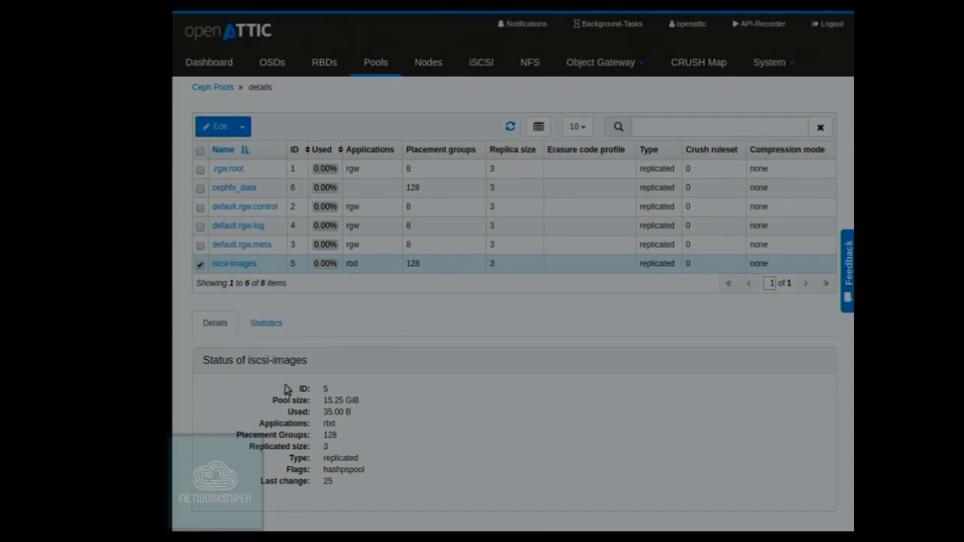
Step: Open iscsi-images Statistics and expand the pool row to show 15.25 GiB available, 35.00 B used
click(265, 329)
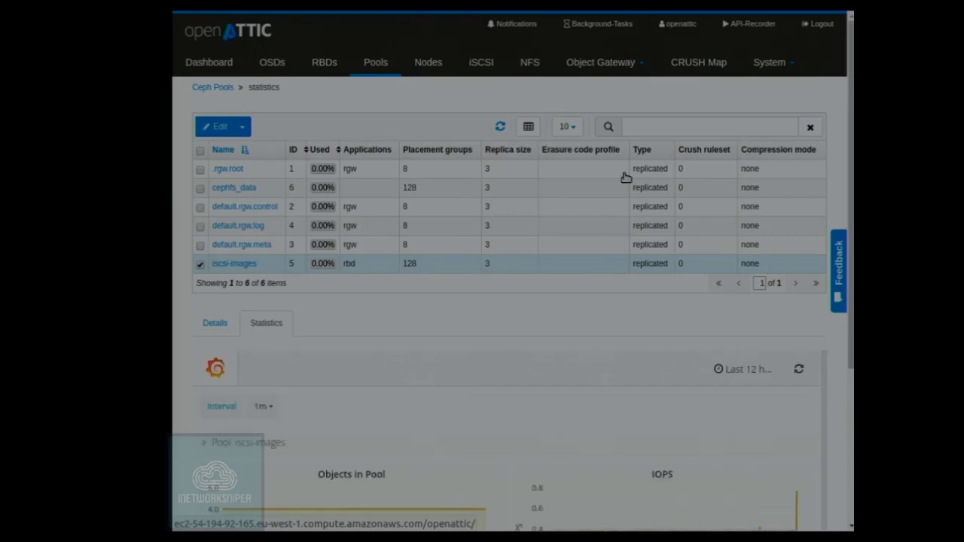
drag(851, 175, 849, 354)
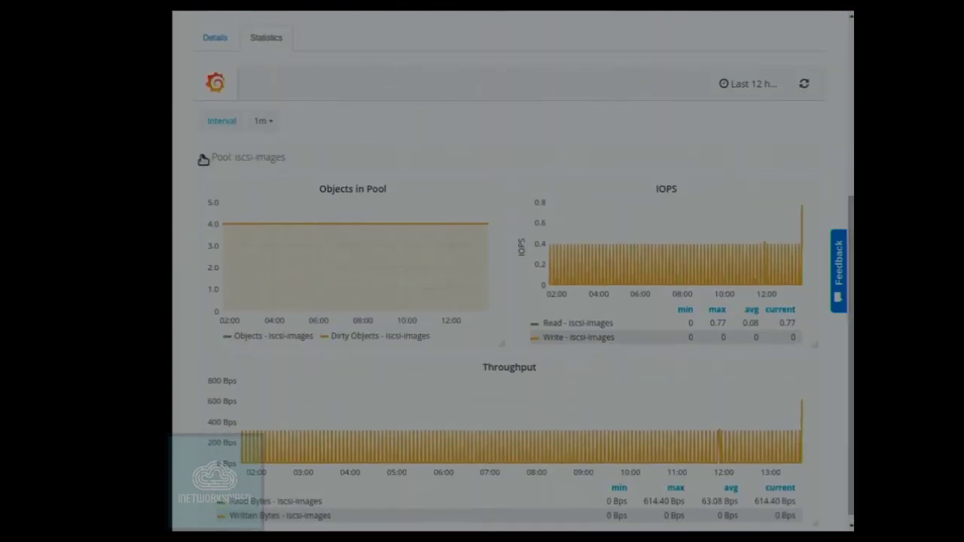
click(205, 157)
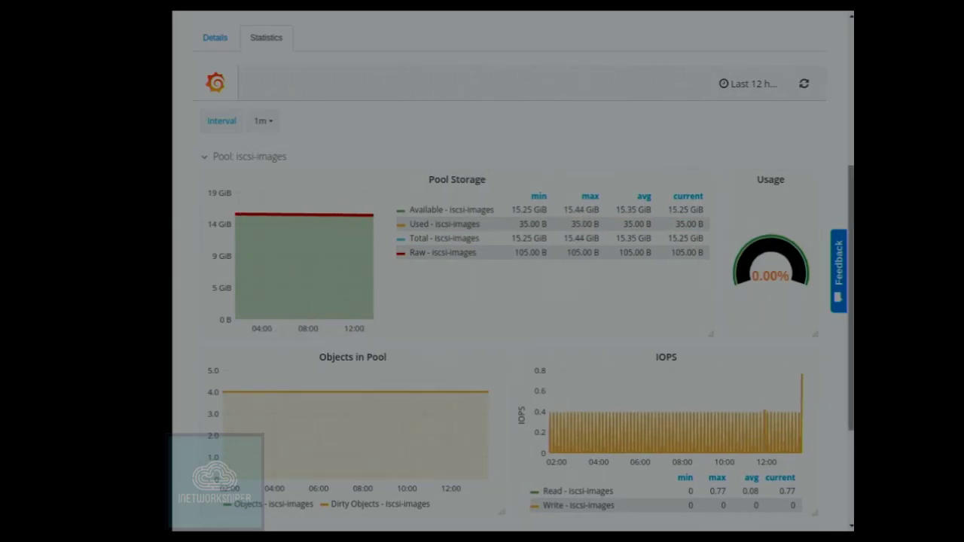
drag(852, 192, 845, 40)
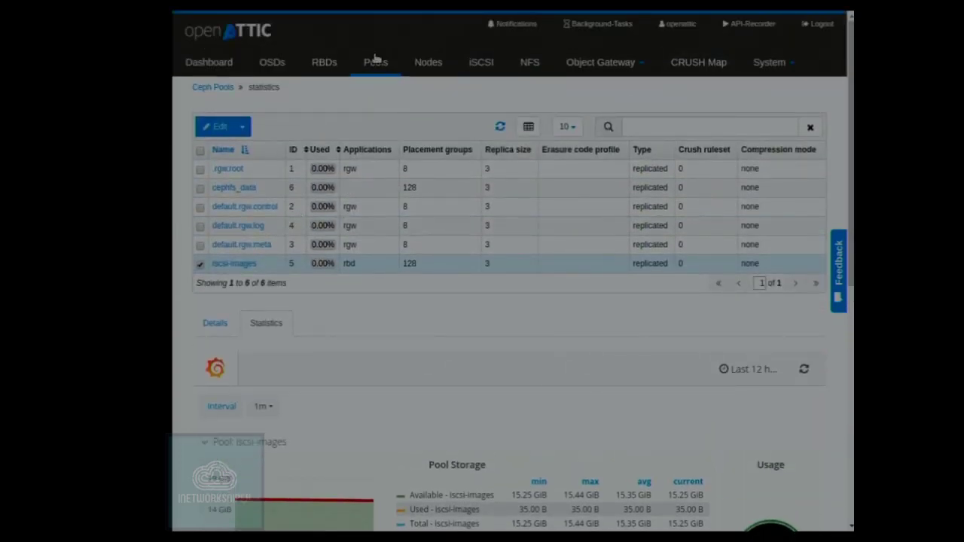
Step: Start a new Ceph pool and set its type to Erasure code pool
click(240, 132)
click(224, 152)
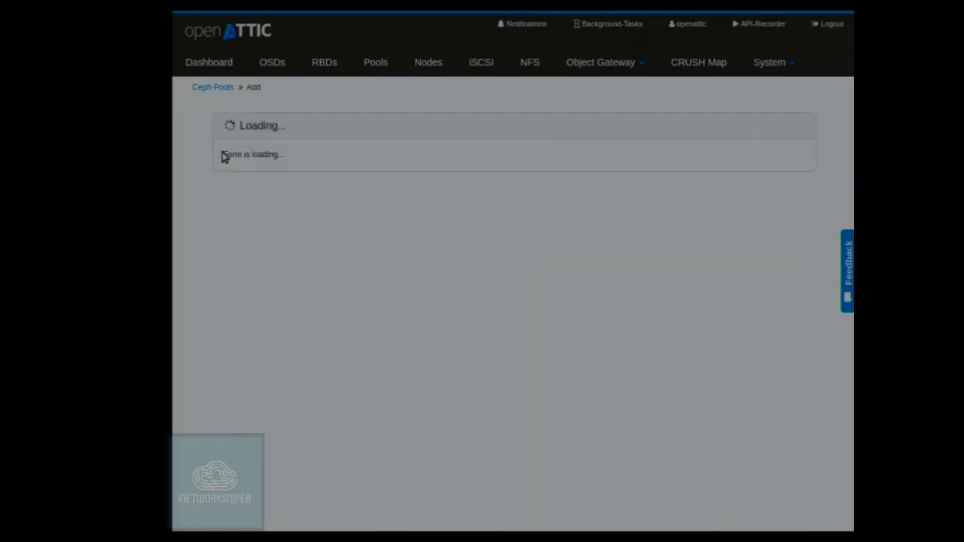
click(433, 193)
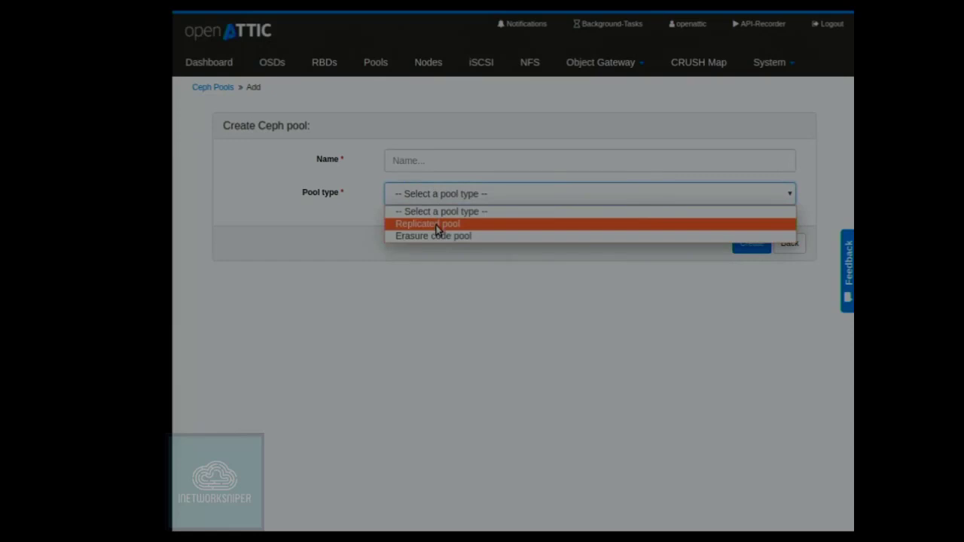
click(437, 224)
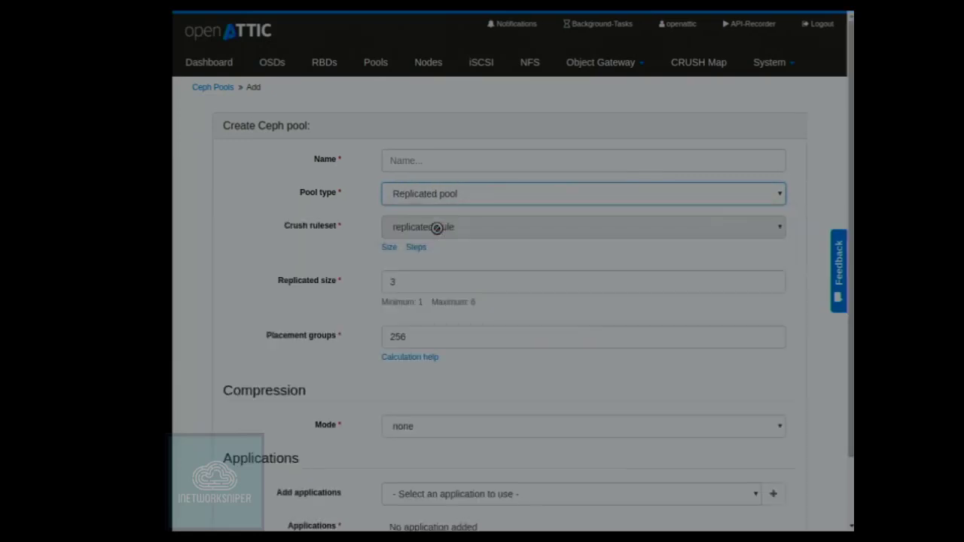
click(772, 197)
click(750, 238)
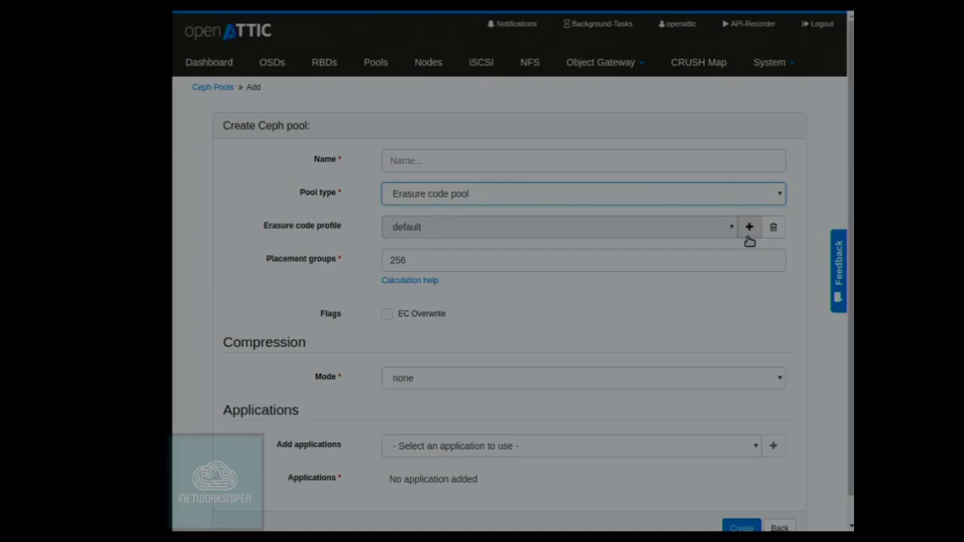
Step: Keep the default erasure profile and dismiss the applications list without adding any
click(749, 237)
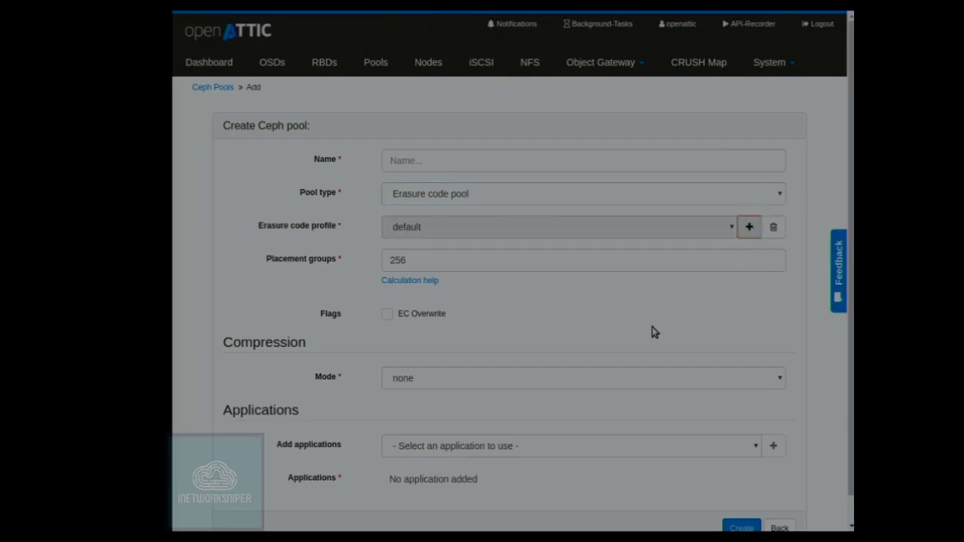
drag(849, 228, 849, 324)
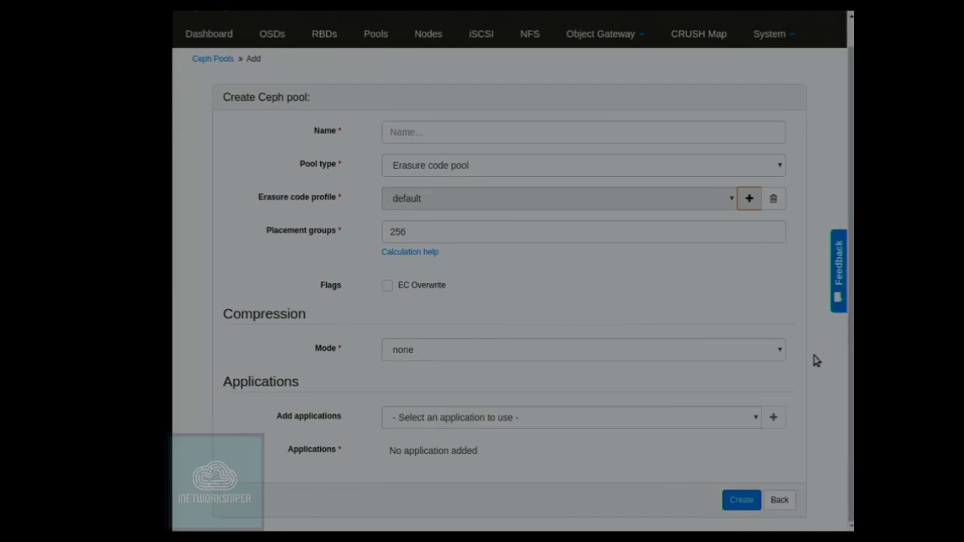
click(747, 419)
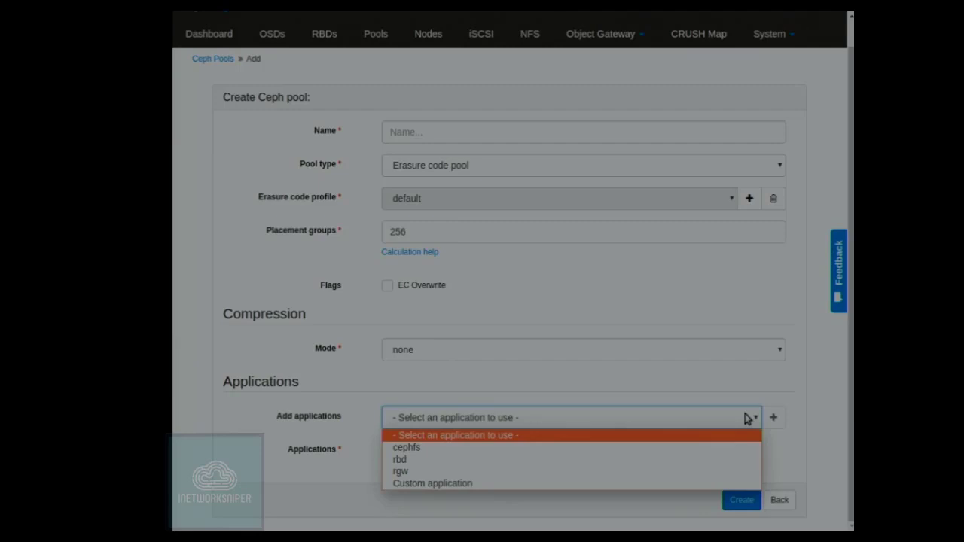
key(Escape)
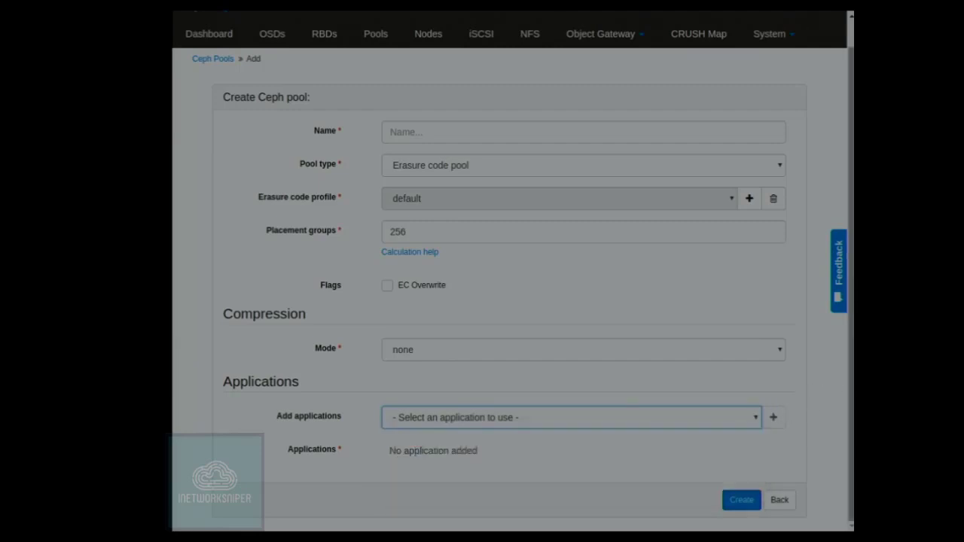
scroll(685, 271, up, 1)
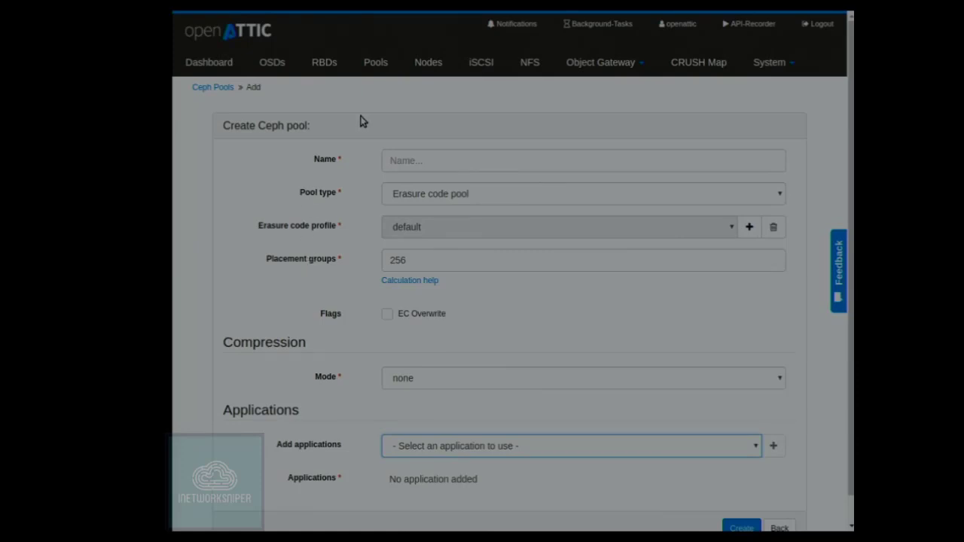
Step: Discard the pool form and view CPU and Memory statistics for node ip-10-0-1-15
click(422, 68)
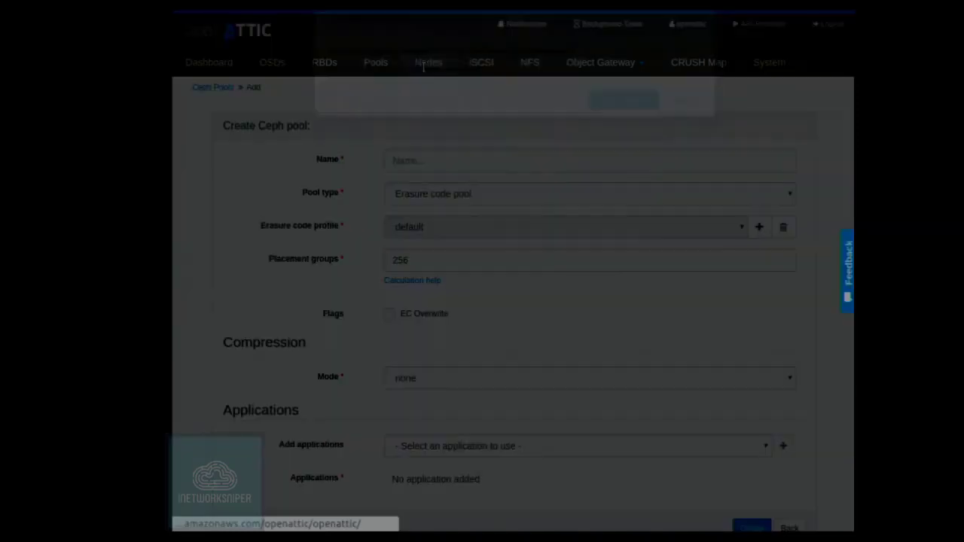
click(622, 128)
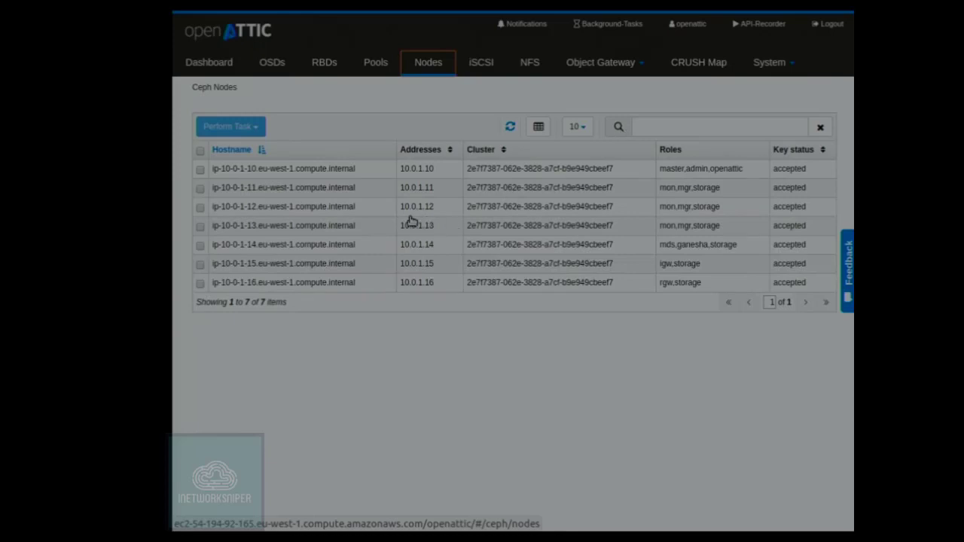
click(350, 168)
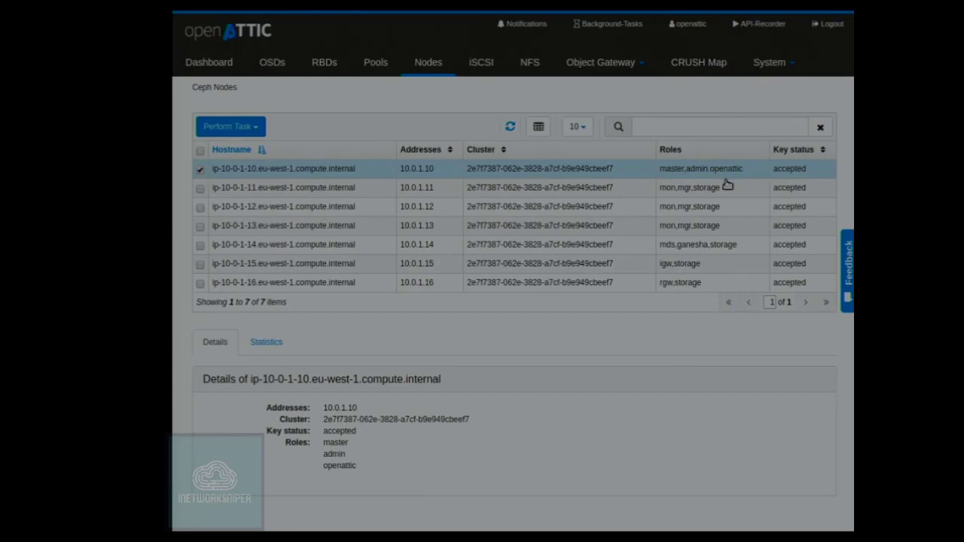
click(691, 191)
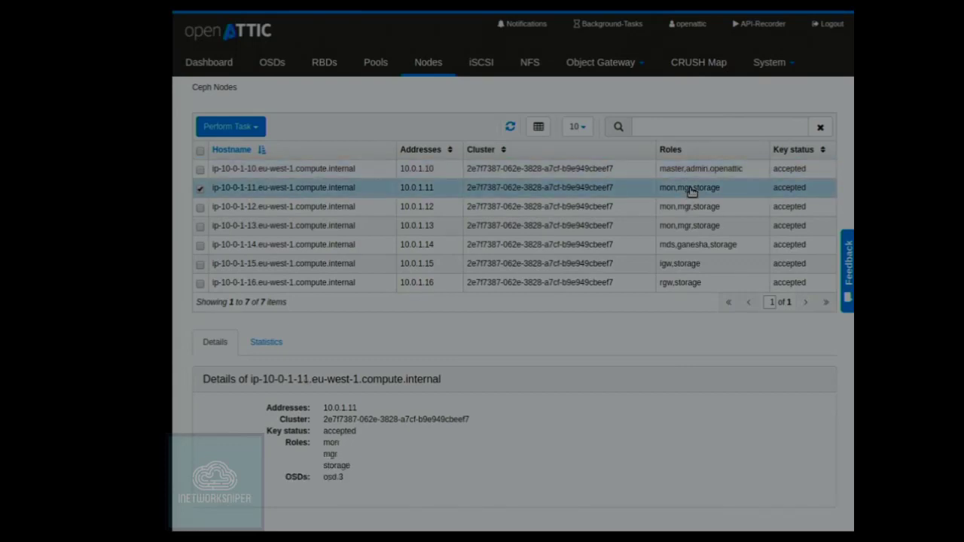
click(695, 267)
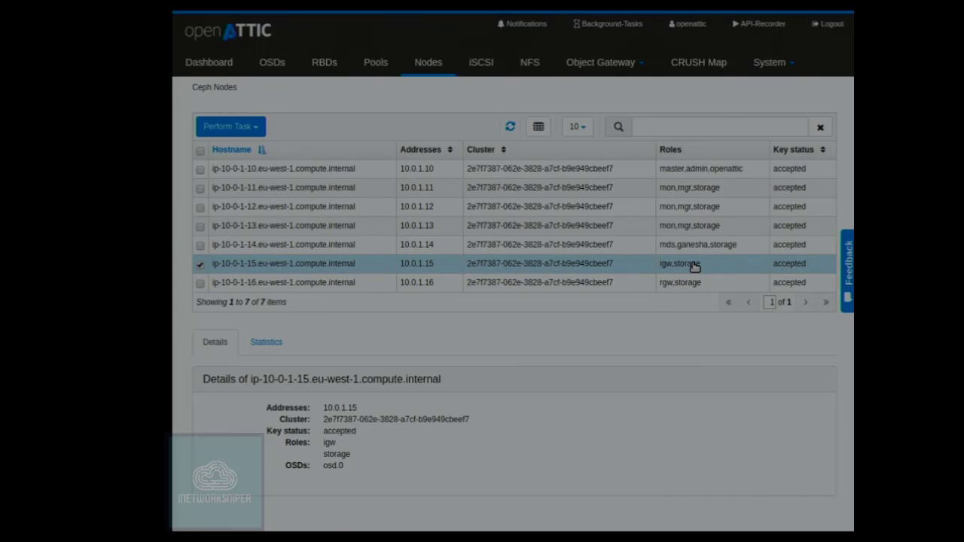
click(278, 349)
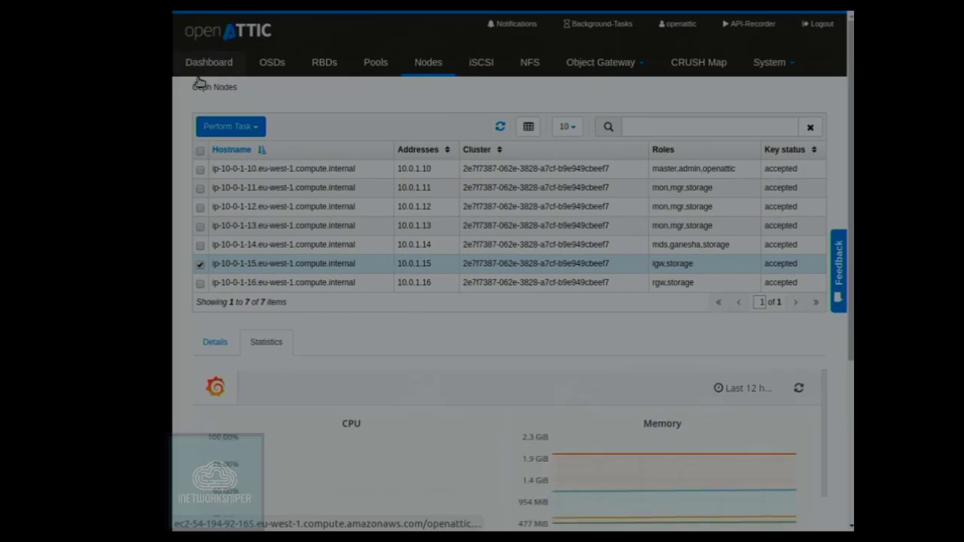
Step: Check the node's Scrub/Deep Scrub tasks, then go to the empty Ceph iSCSI targets page
click(256, 128)
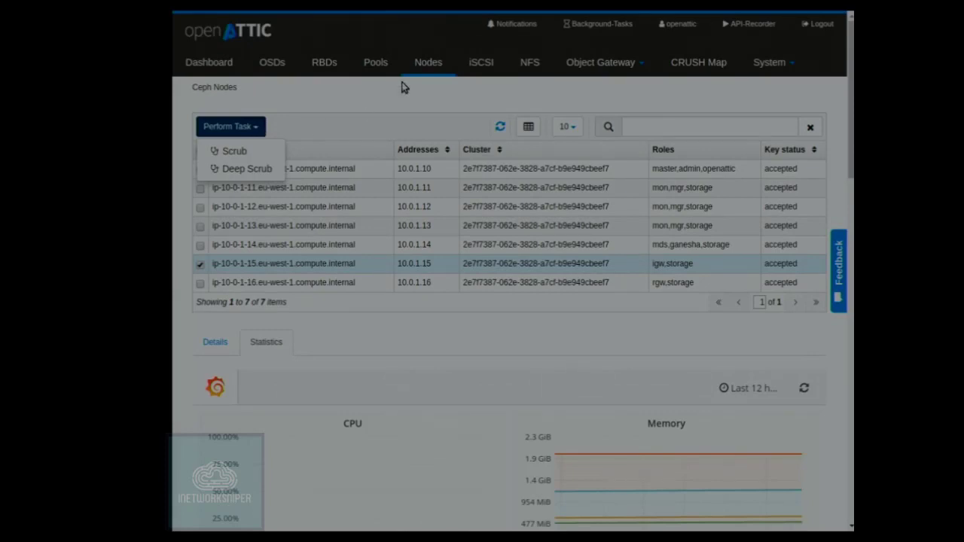
click(489, 58)
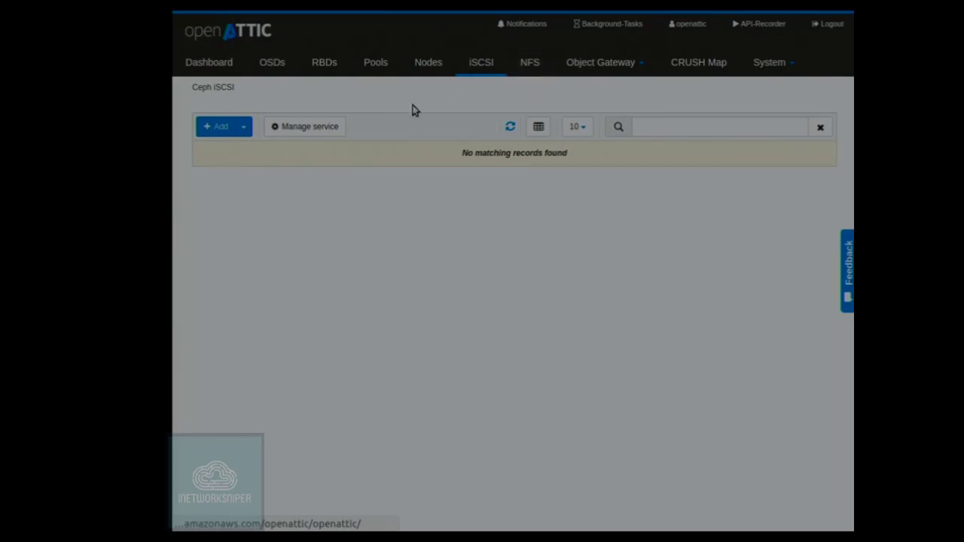
Step: Confirm the iSCSI service is running on ip-10-0-1-15 and close the service overview
click(310, 127)
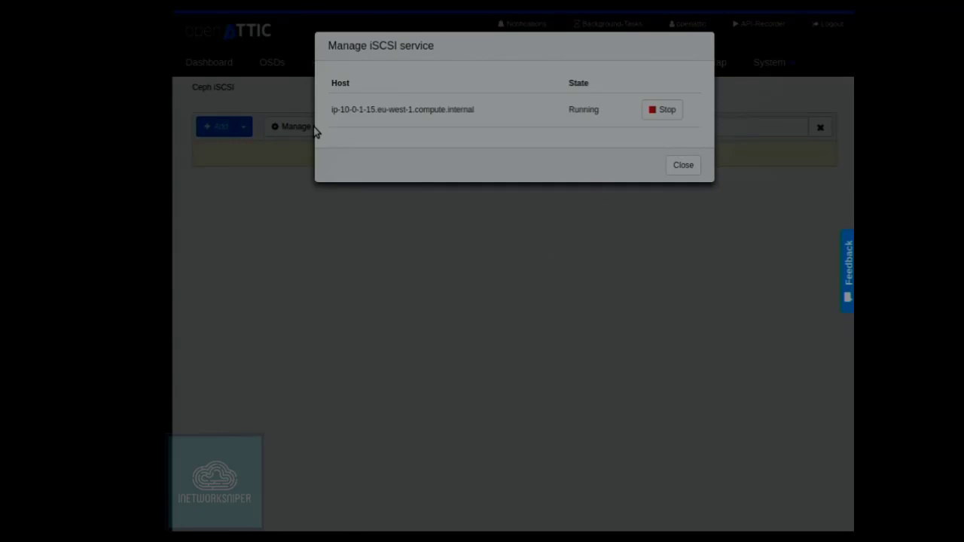
click(696, 167)
Step: Create an iSCSI target with portal 10.0.1.15, image iscsi-images: demo as lun 0, and authentication
click(223, 126)
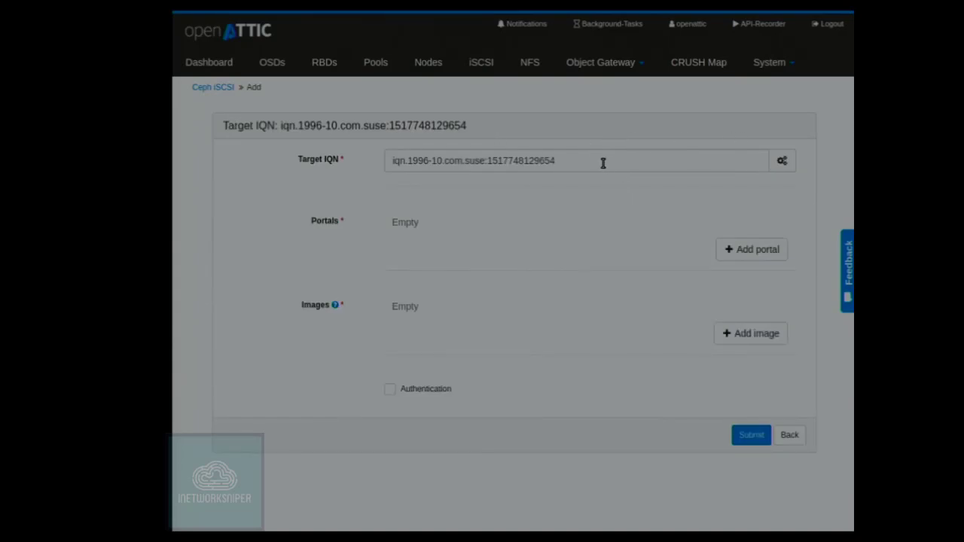
click(748, 250)
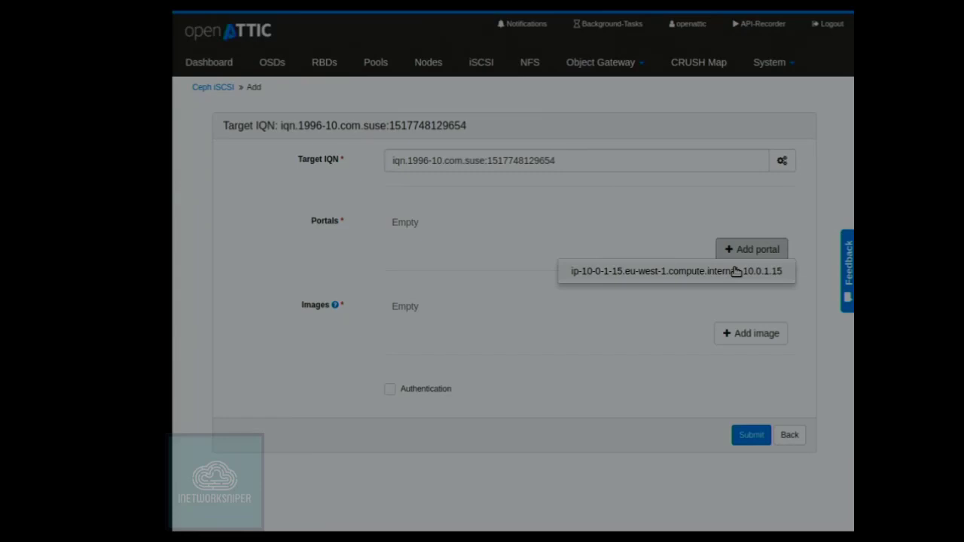
click(736, 271)
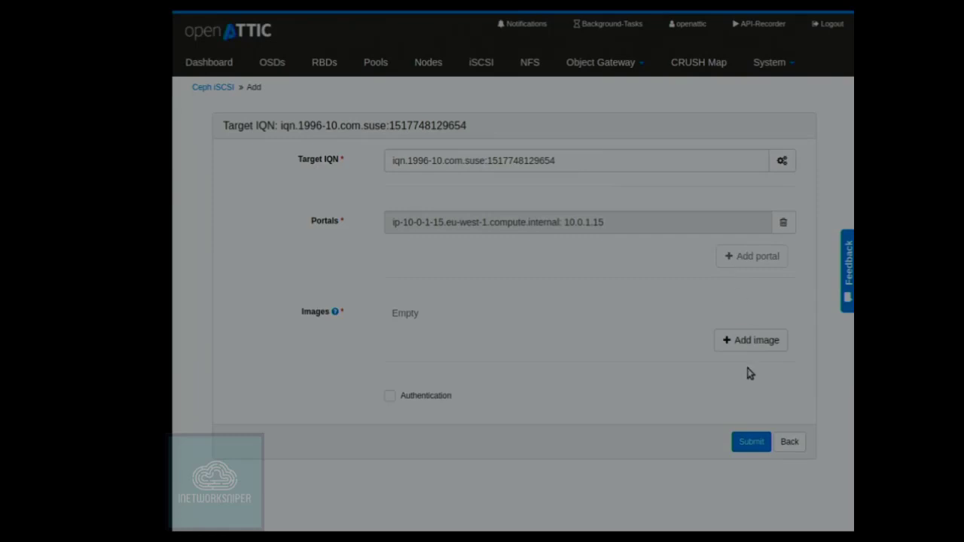
click(757, 339)
click(753, 366)
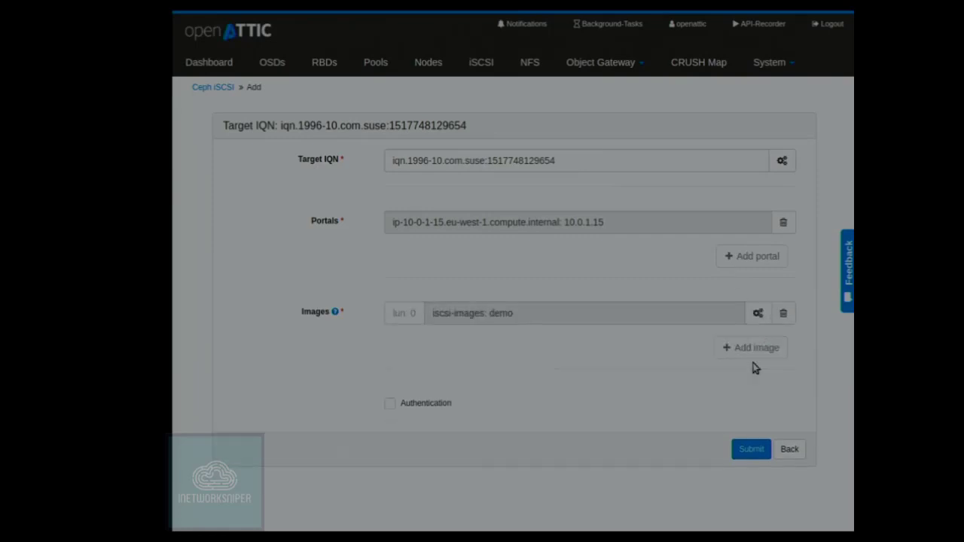
click(436, 405)
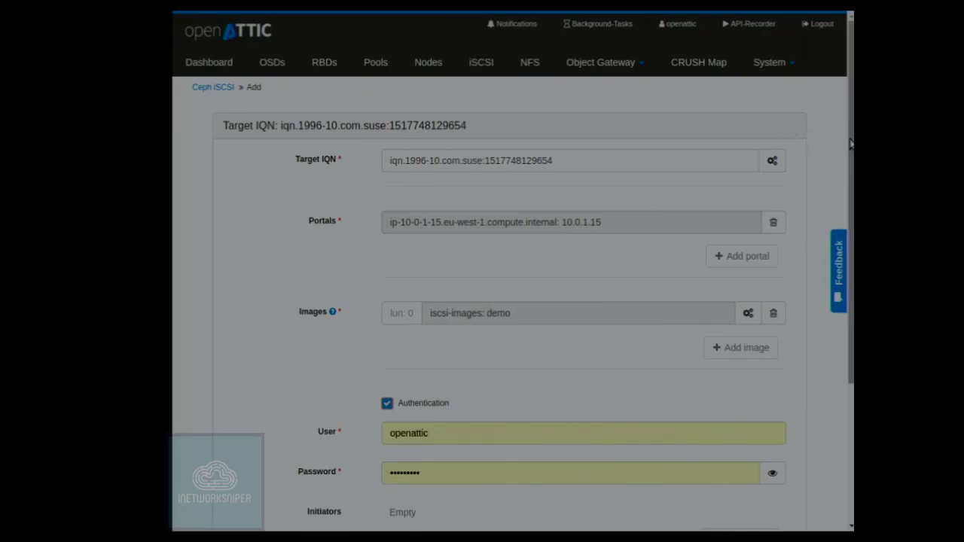
drag(851, 144, 851, 322)
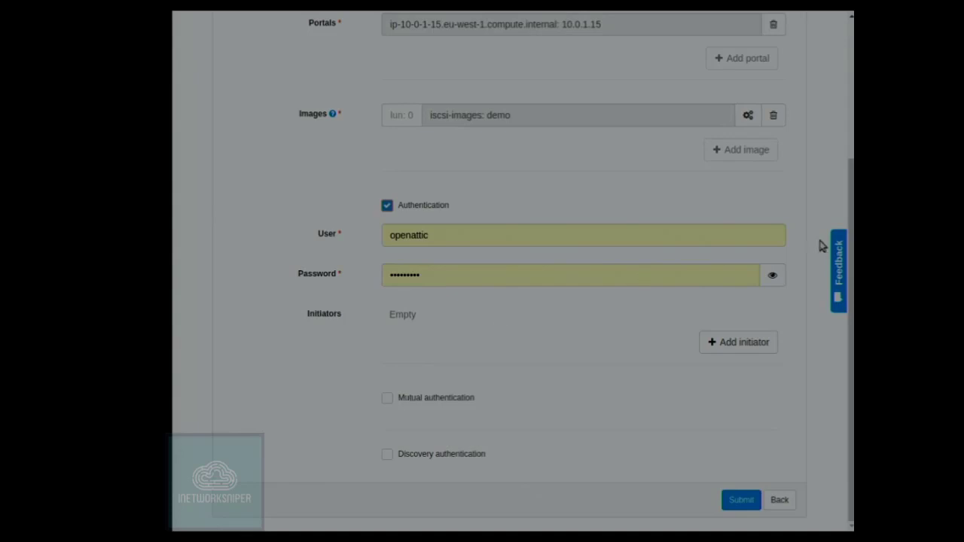
Step: Discard the unsaved iSCSI target and go to the NFS exports list with its CephFS and Object Gateway exports
scroll(512, 301, up, 3)
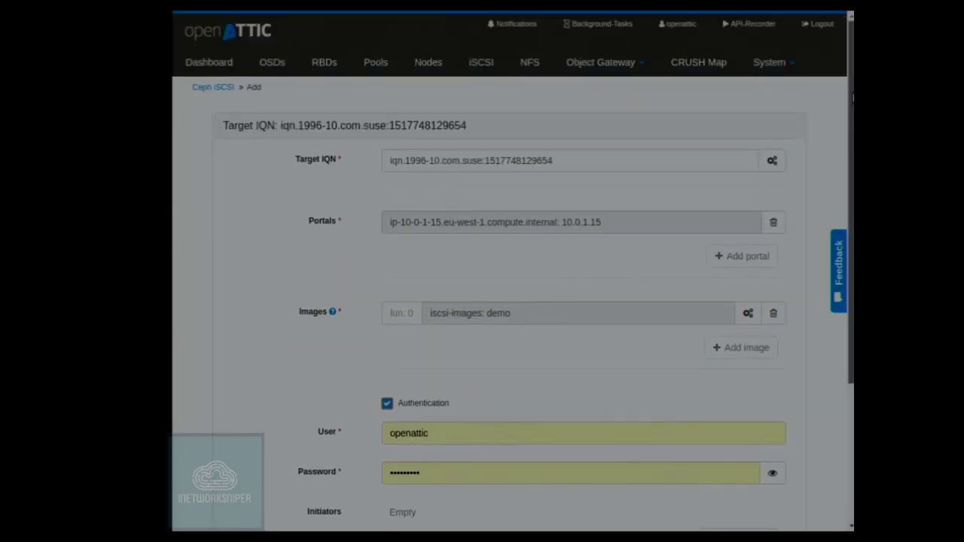
click(518, 64)
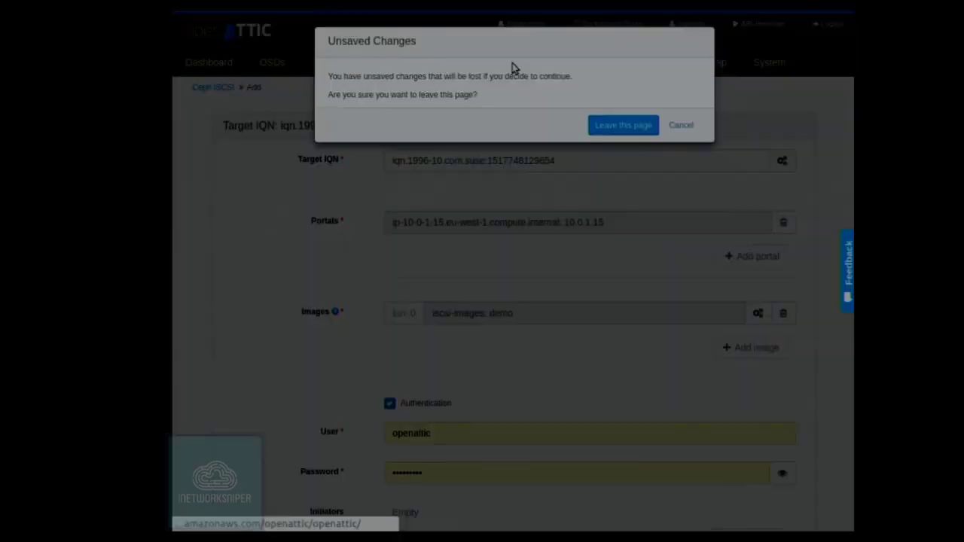
click(614, 128)
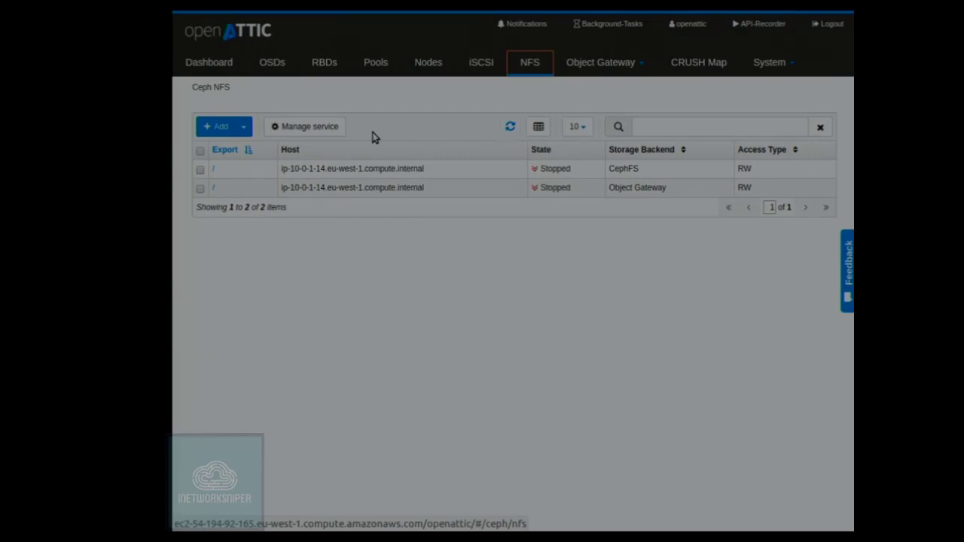
Step: Show the CephFS export's details and select its mount.nfs command in How to use
click(262, 176)
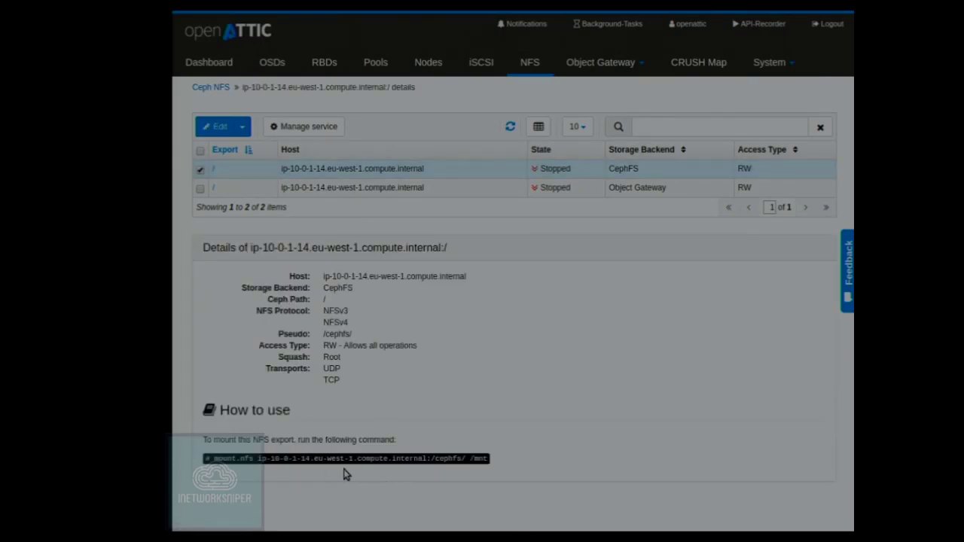
drag(344, 471, 309, 459)
triple_click(310, 460)
click(525, 369)
Step: Edit the CephFS export, which ends on a 'Couldn't load NFS export' error
click(215, 126)
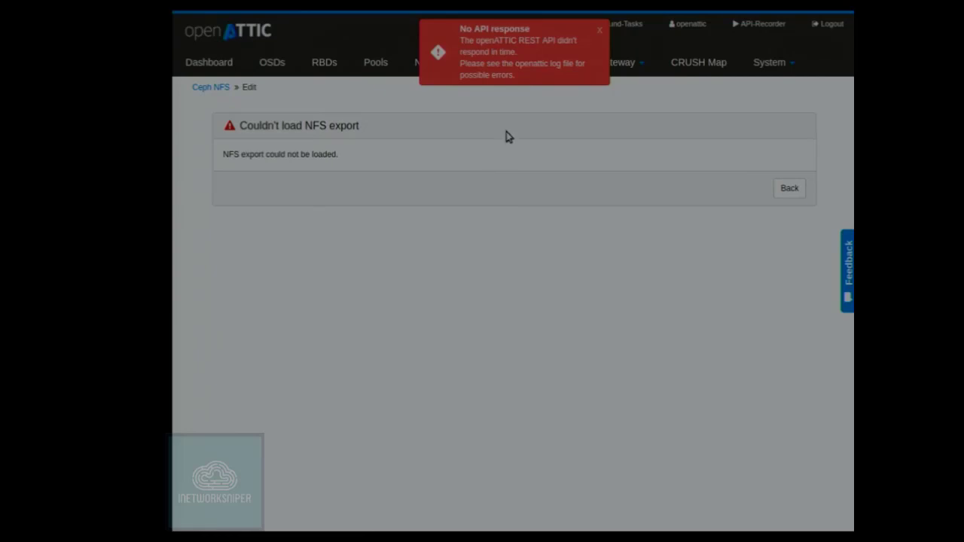
Step: Dismiss the API timeout error, return to the NFS exports list and start a new export
click(600, 30)
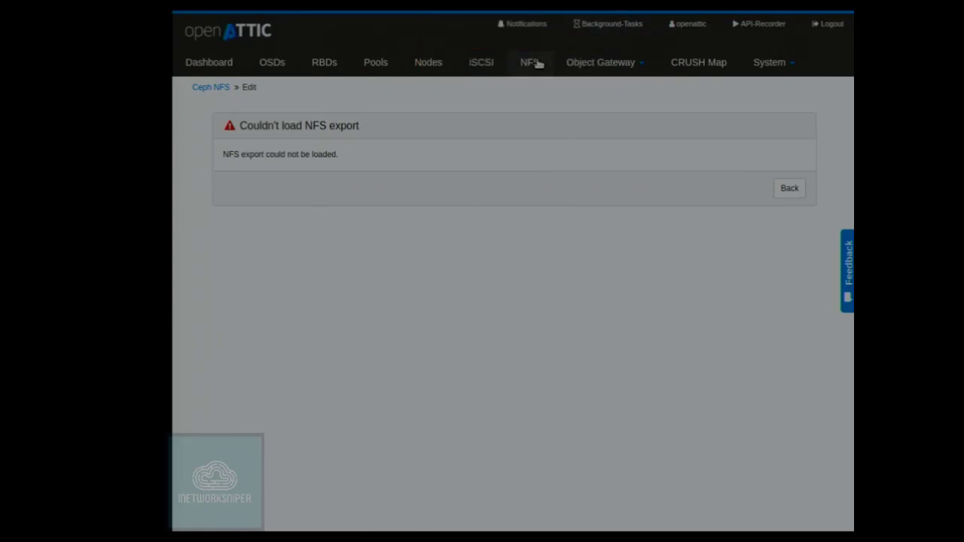
click(537, 64)
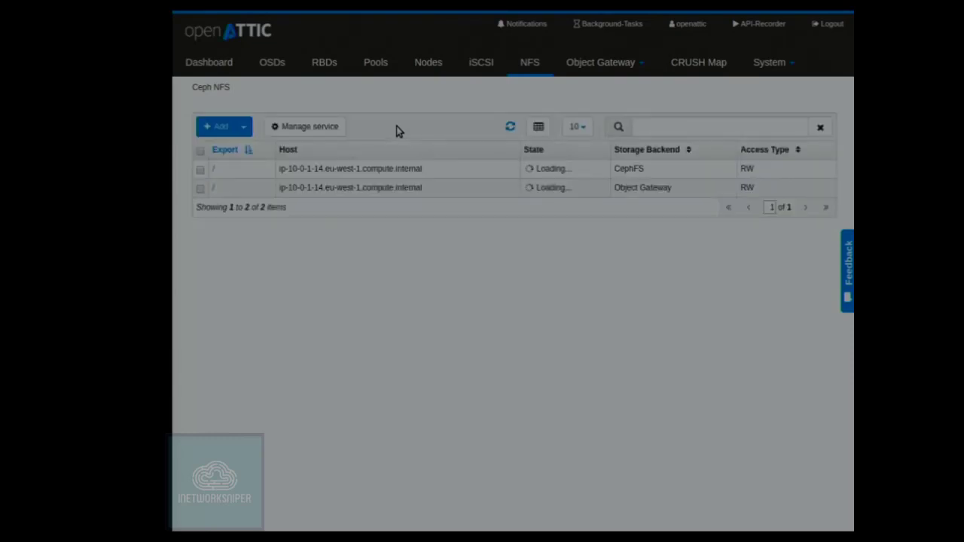
click(209, 129)
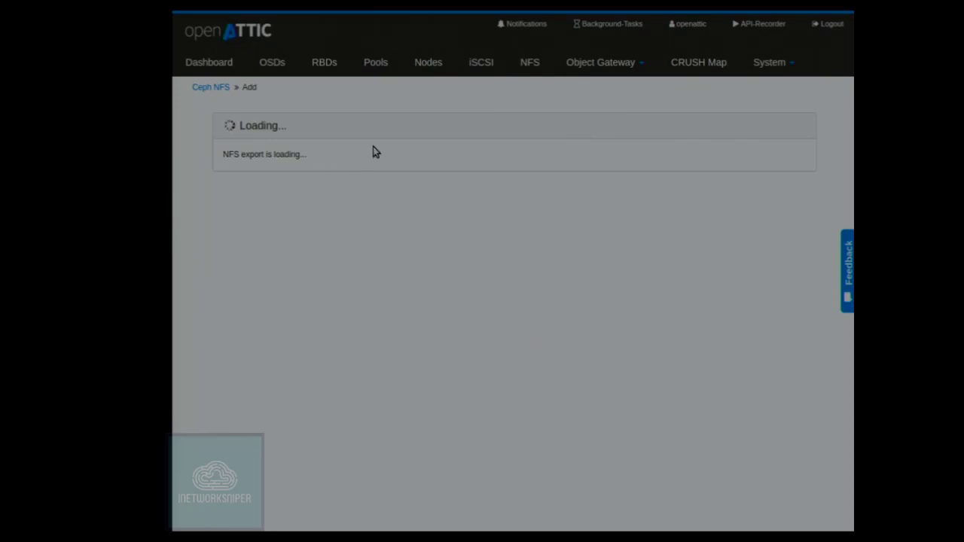
Step: Show the admin Object Gateway user's details: max buckets 1000, user and bucket quotas disabled
click(584, 68)
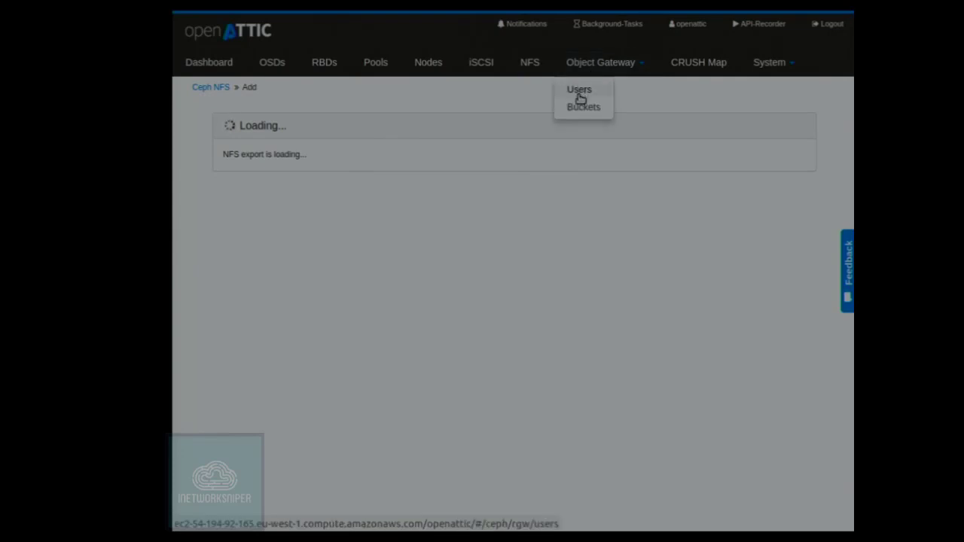
click(579, 94)
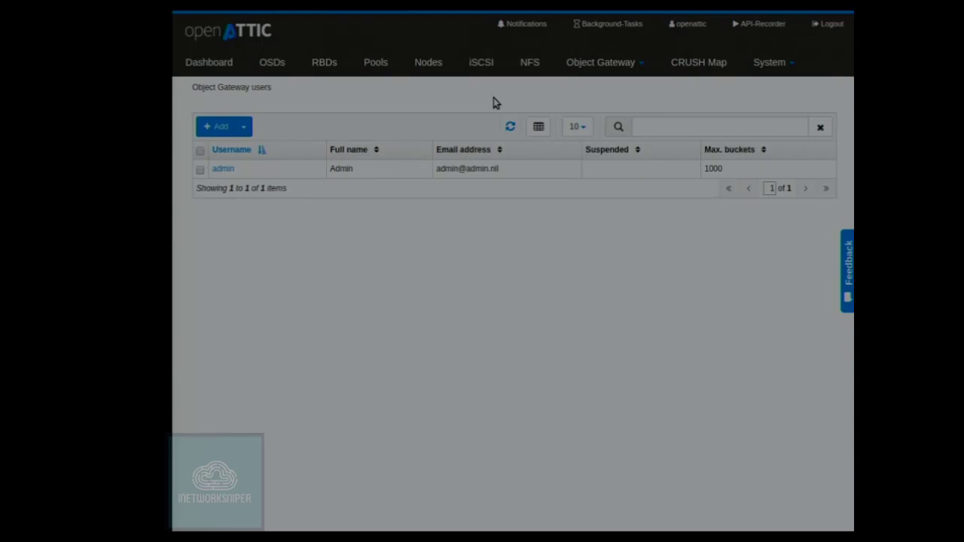
click(302, 175)
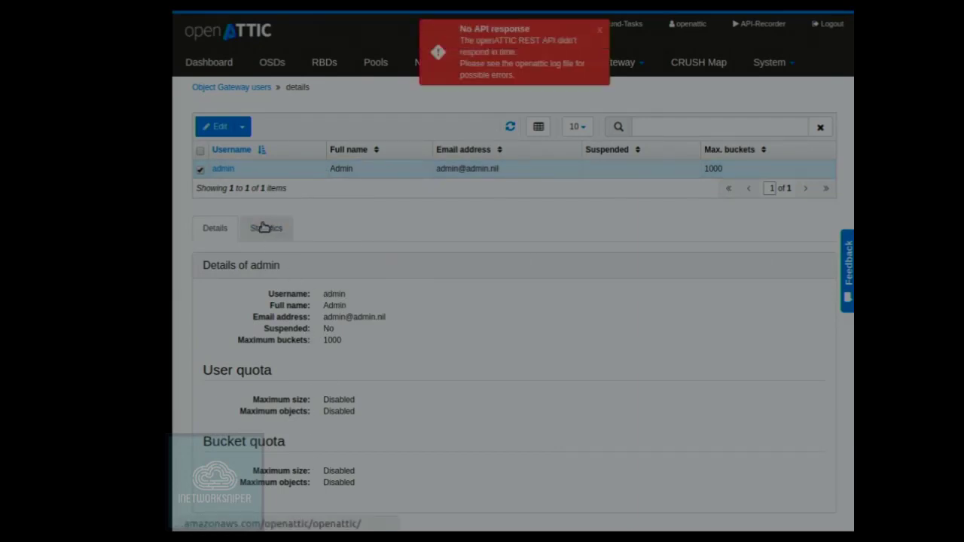
Step: Open the admin user's edit form and scroll down to its capabilities
click(222, 127)
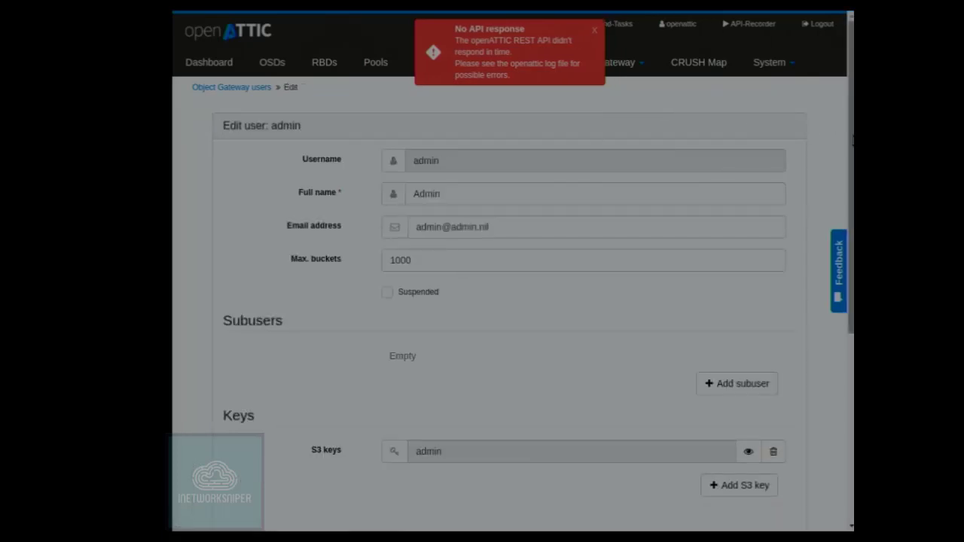
scroll(852, 226, down, 2)
drag(852, 226, 829, 247)
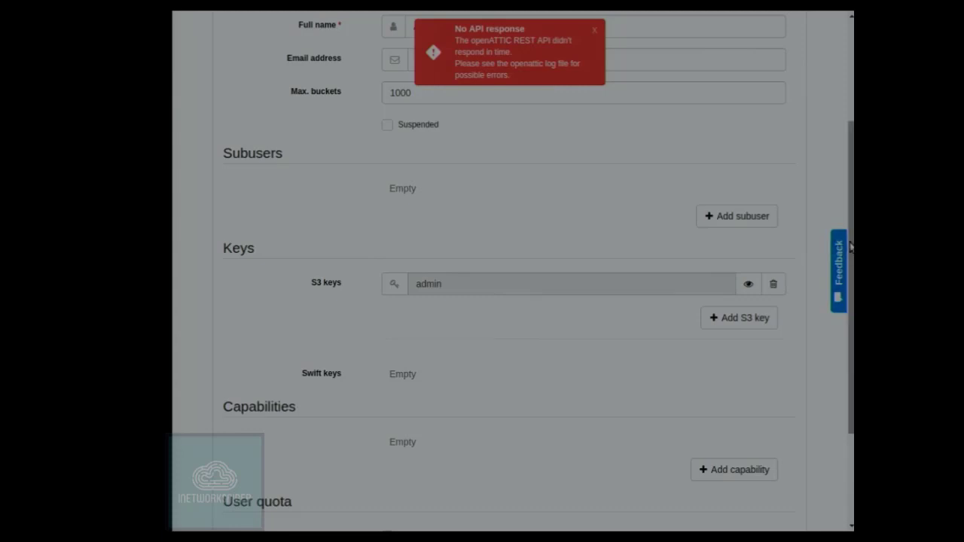
drag(851, 247, 851, 335)
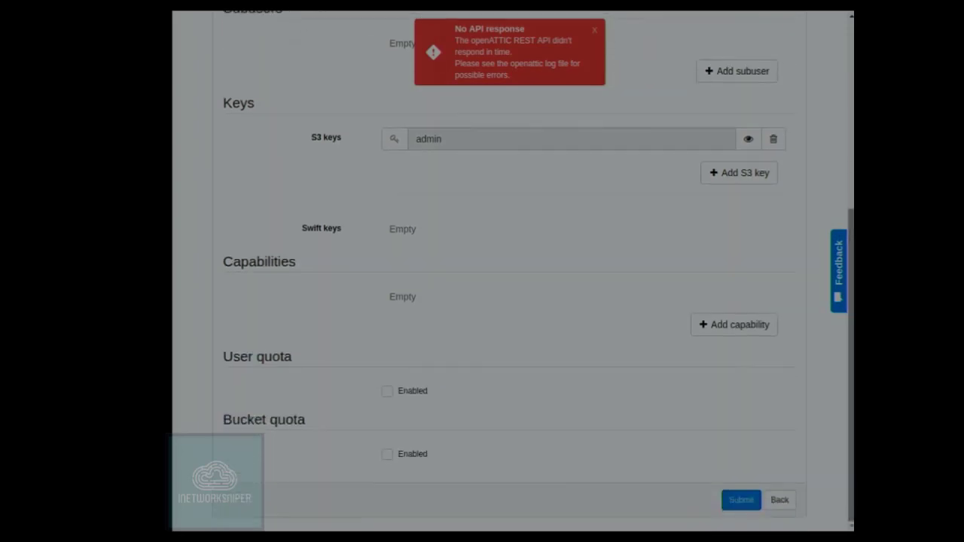
Step: Fill in a new capability with type users and permission read
click(735, 325)
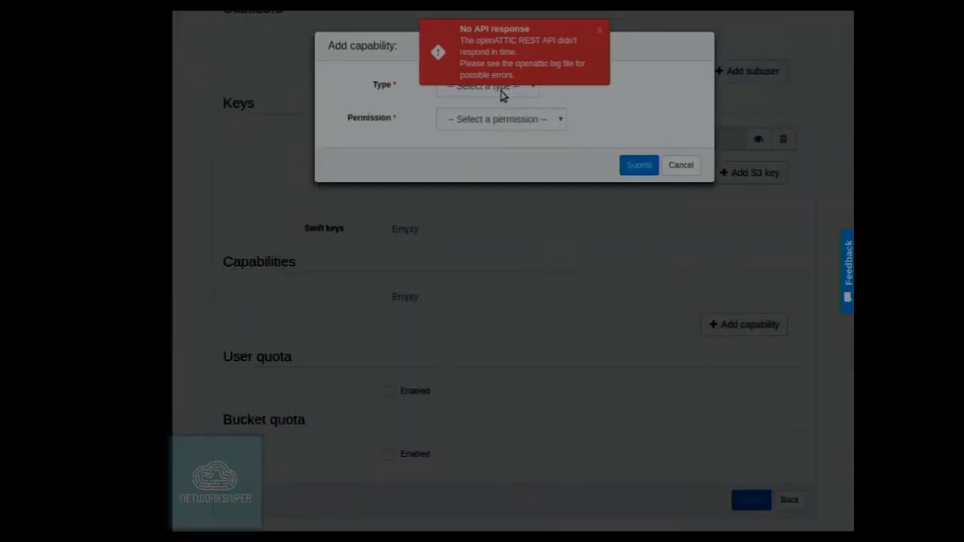
click(599, 34)
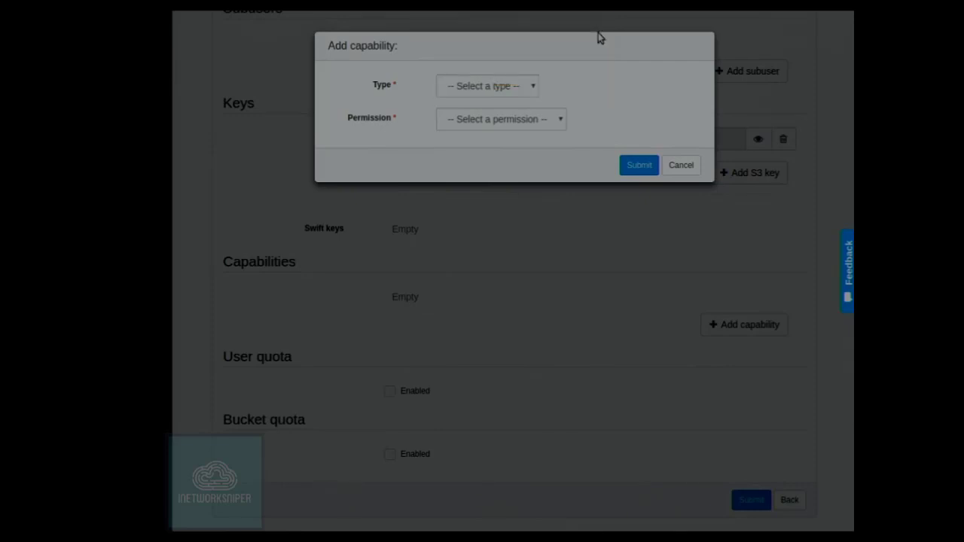
click(531, 91)
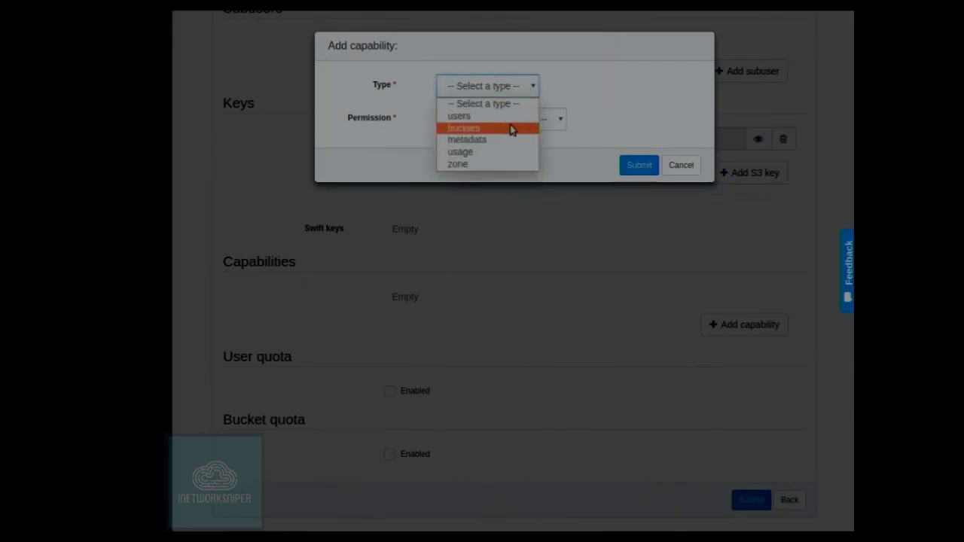
click(511, 116)
click(515, 120)
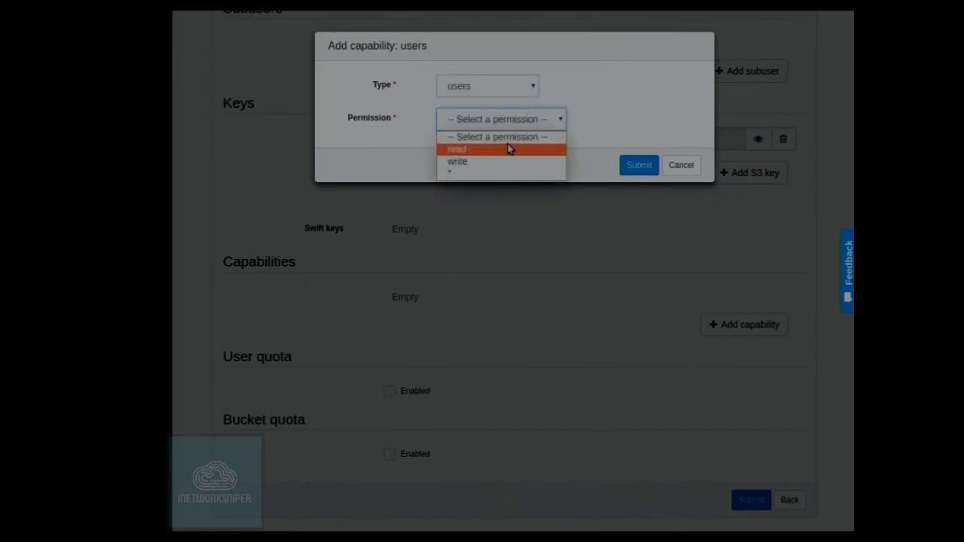
click(496, 149)
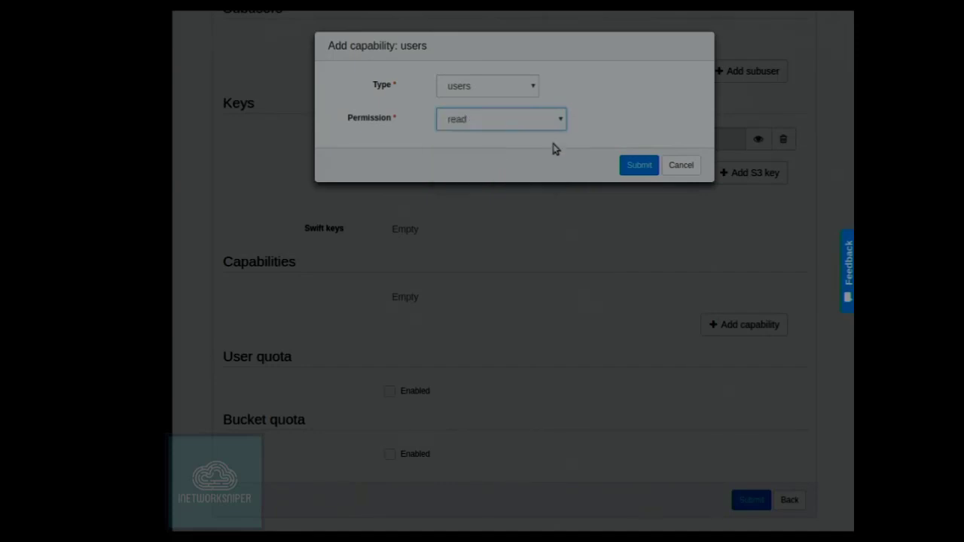
Step: Cancel the capability, then enable user and bucket quotas with unlimited size and objects
click(681, 163)
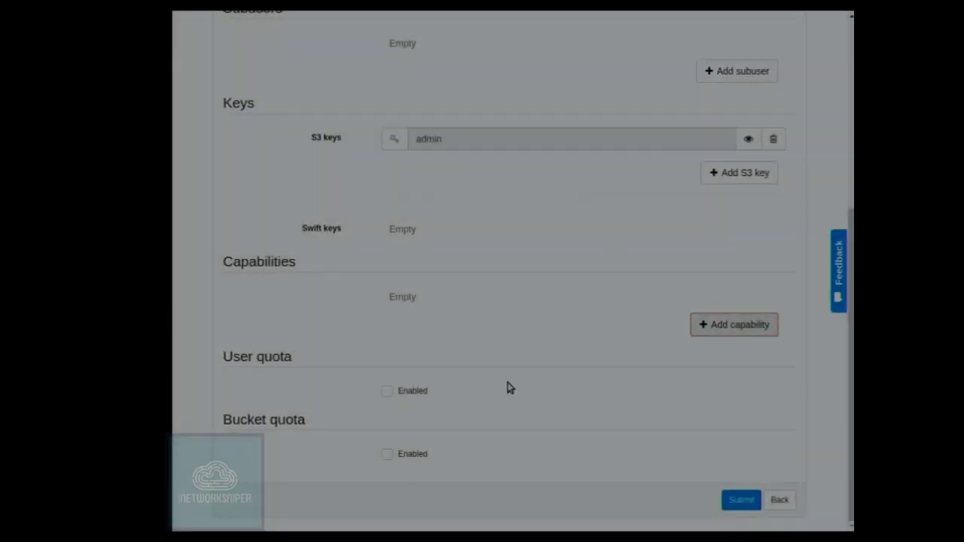
click(387, 392)
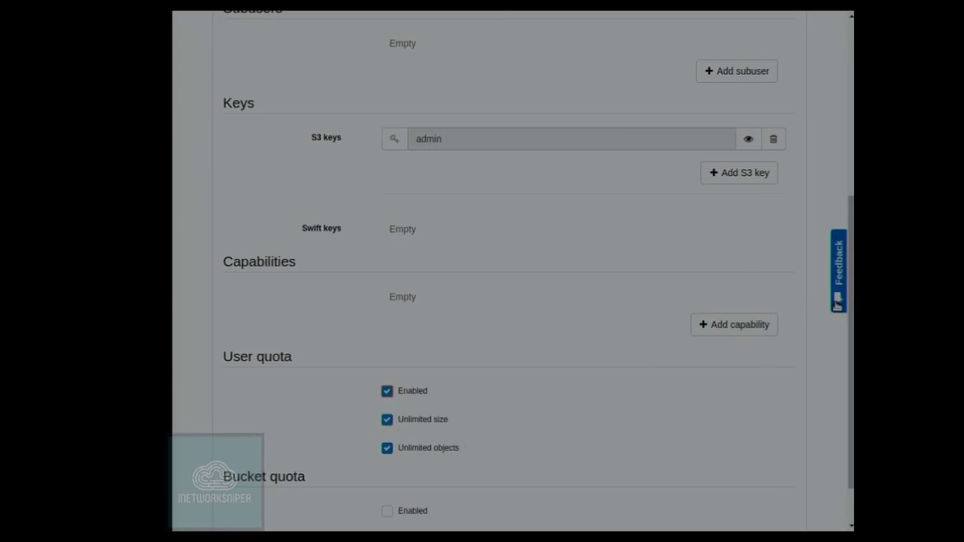
drag(851, 317, 851, 348)
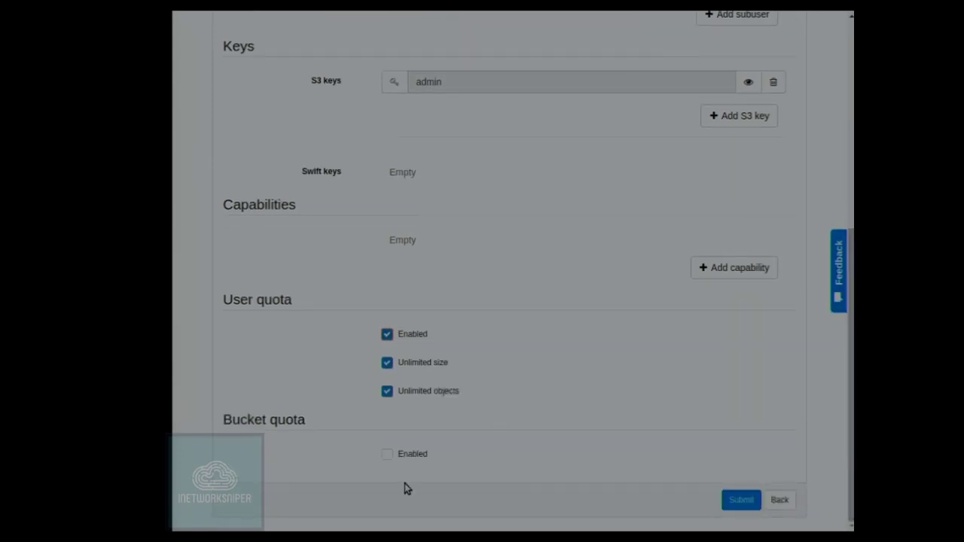
click(407, 458)
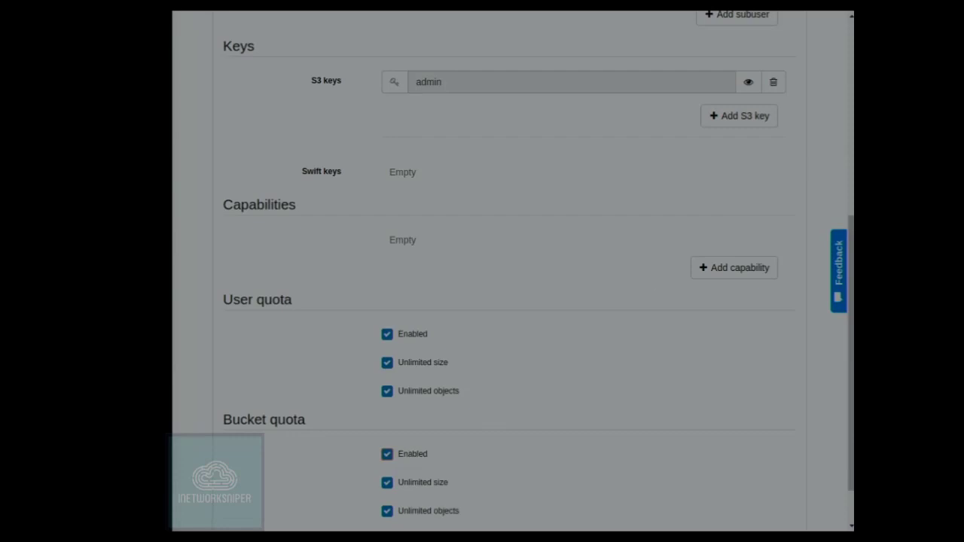
drag(850, 226, 850, 283)
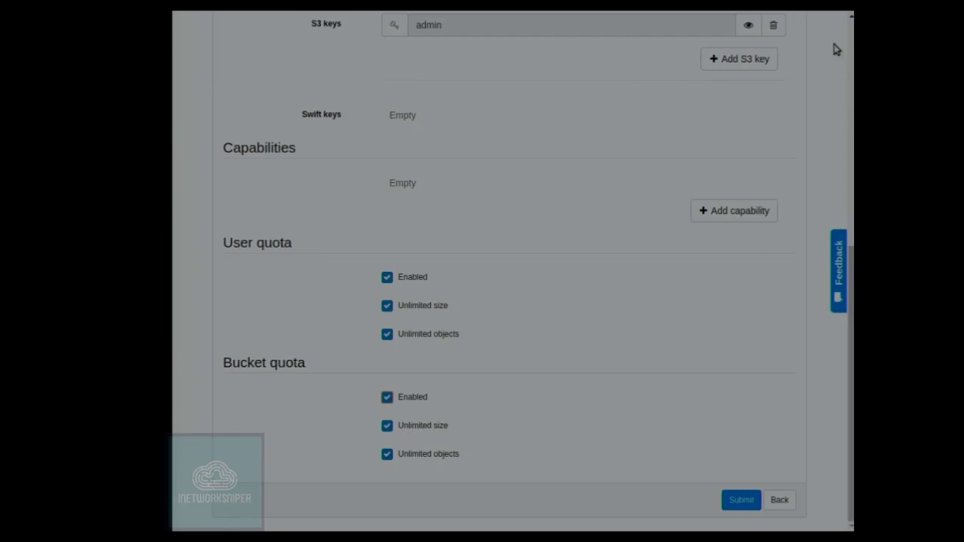
click(850, 33)
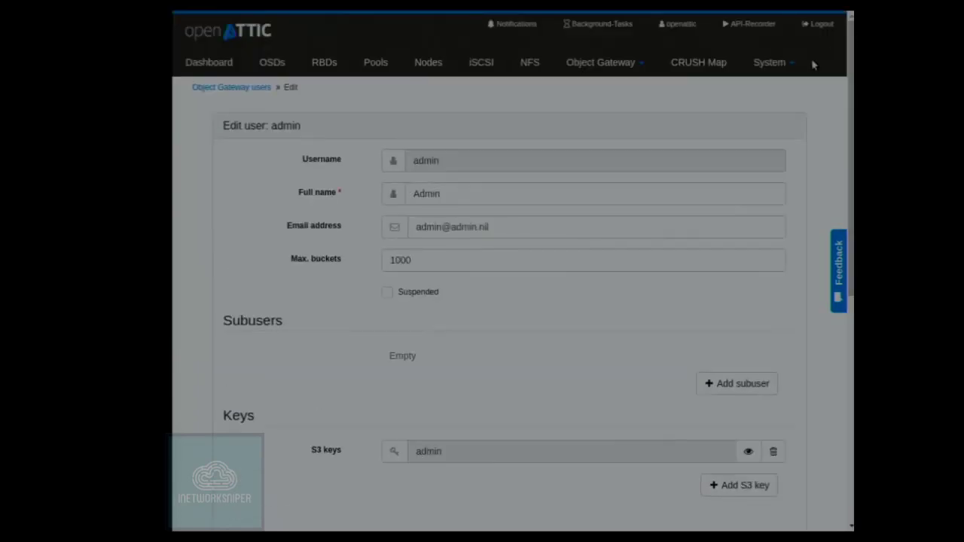
Step: Discard the admin user edits and view the CRUSH Map's hosts under default and default-ssd
click(694, 60)
click(624, 125)
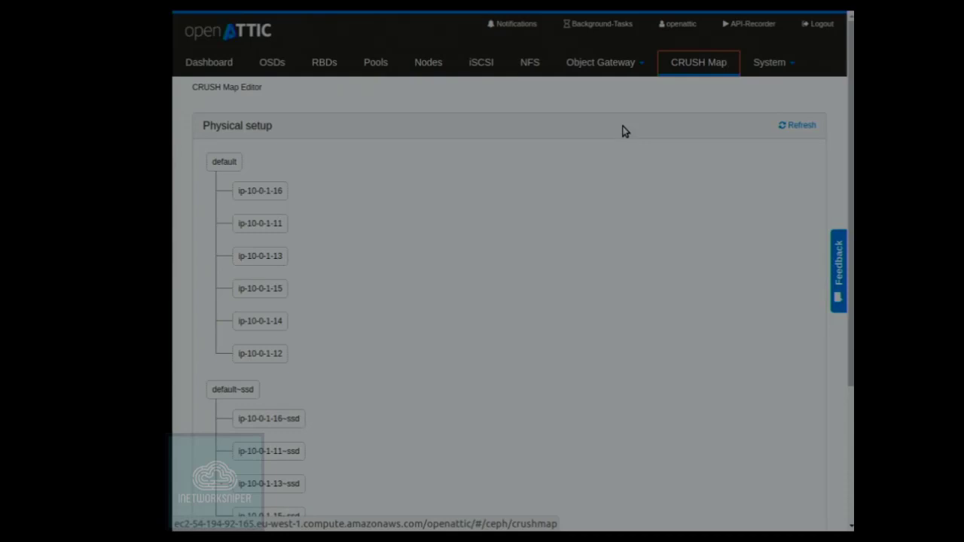
click(769, 64)
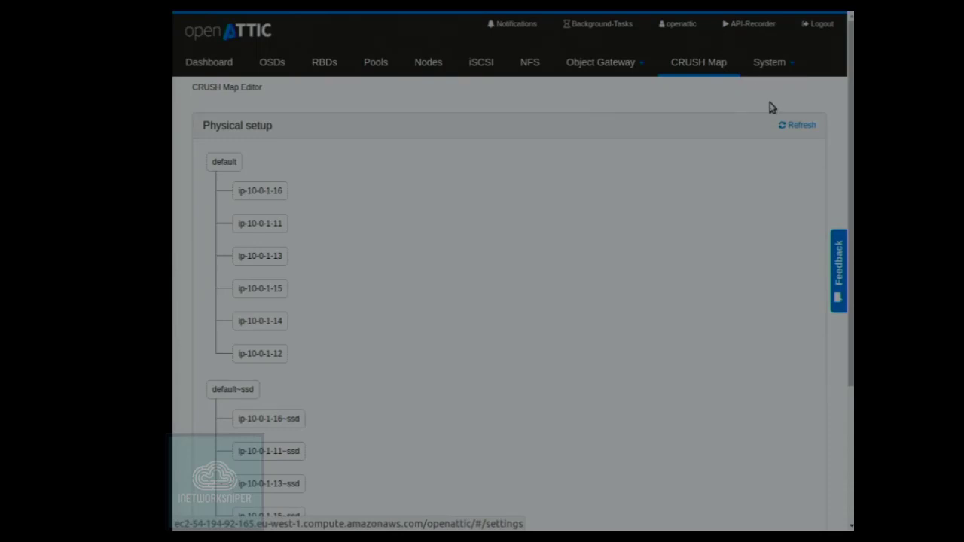
Step: Review the Settings page: DeepSea/Salt REST API on port 8000 and the Keyring file path
click(771, 107)
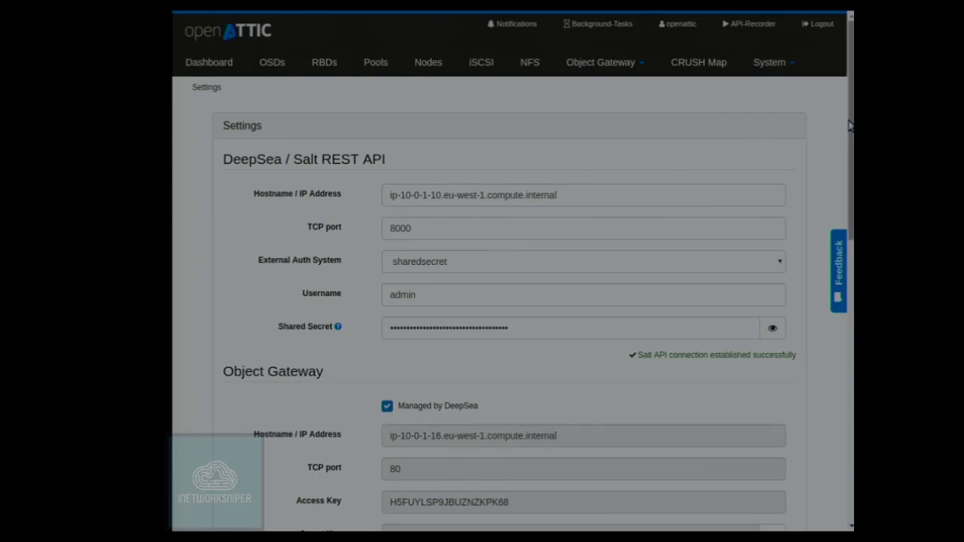
drag(849, 125, 835, 176)
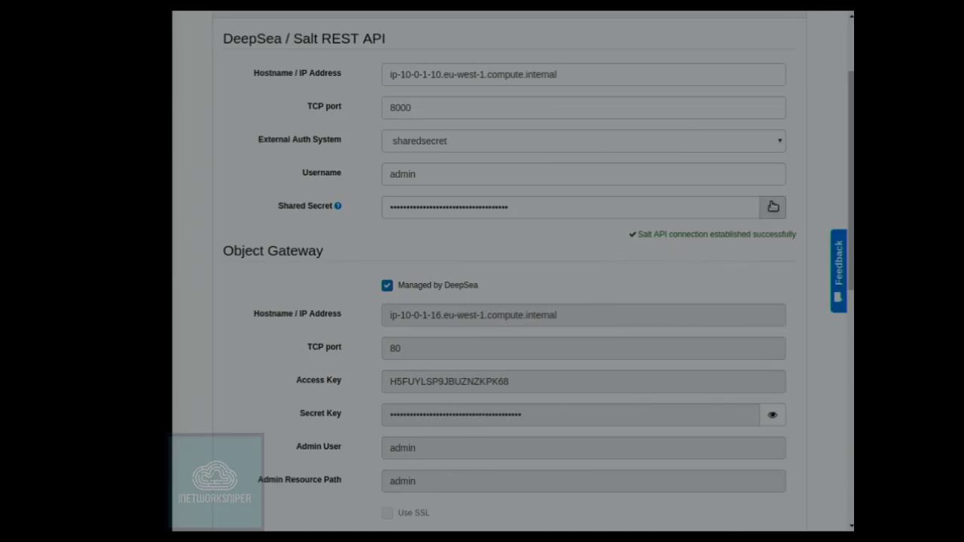
scroll(852, 194, down, 5)
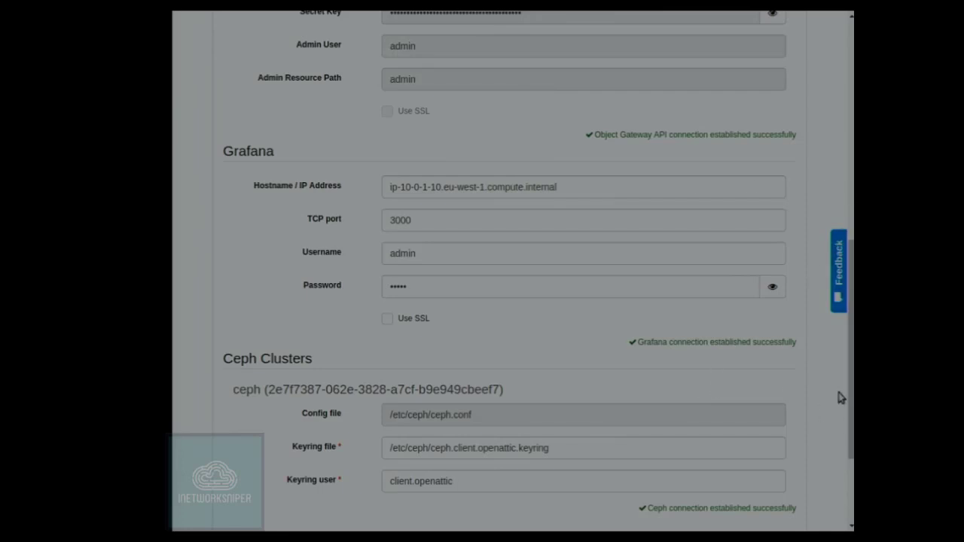
scroll(796, 424, down, 4)
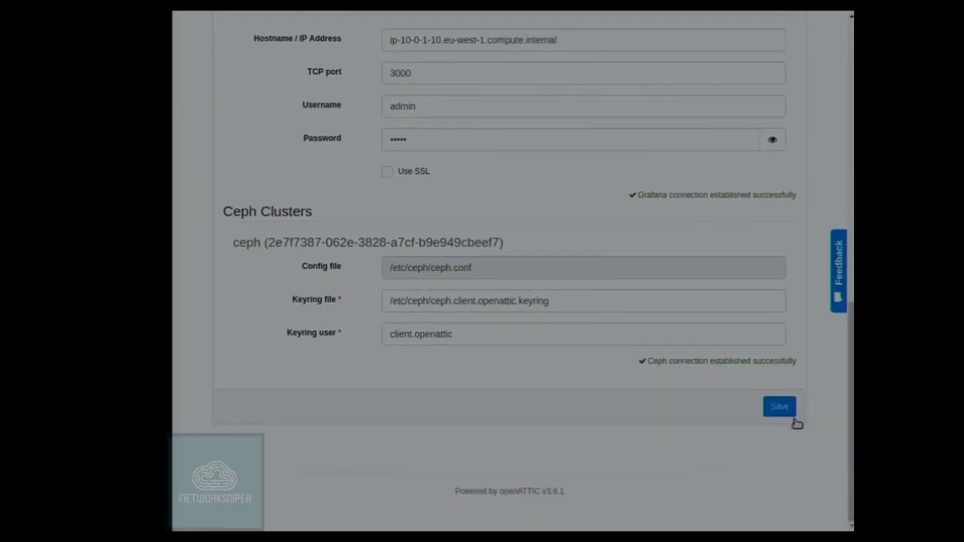
click(596, 299)
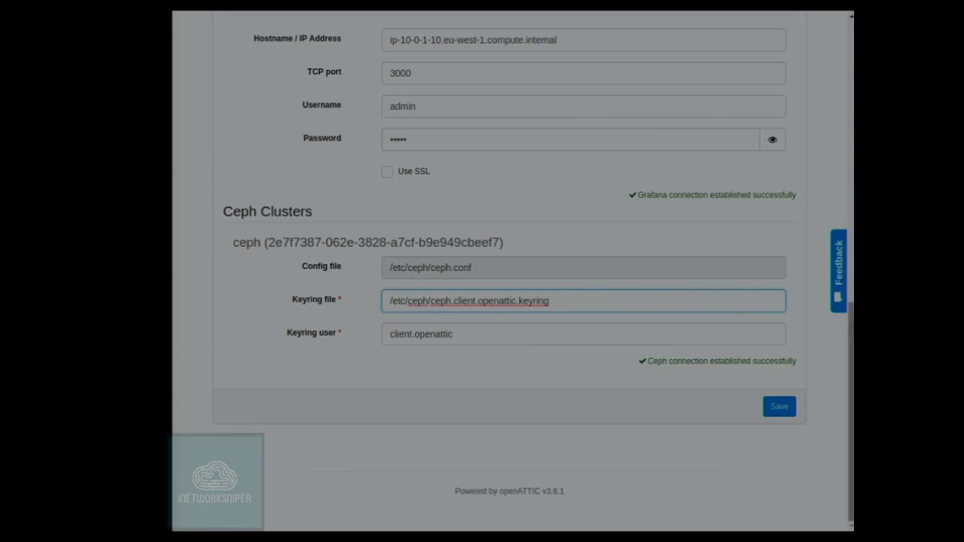
scroll(843, 215, up, 10)
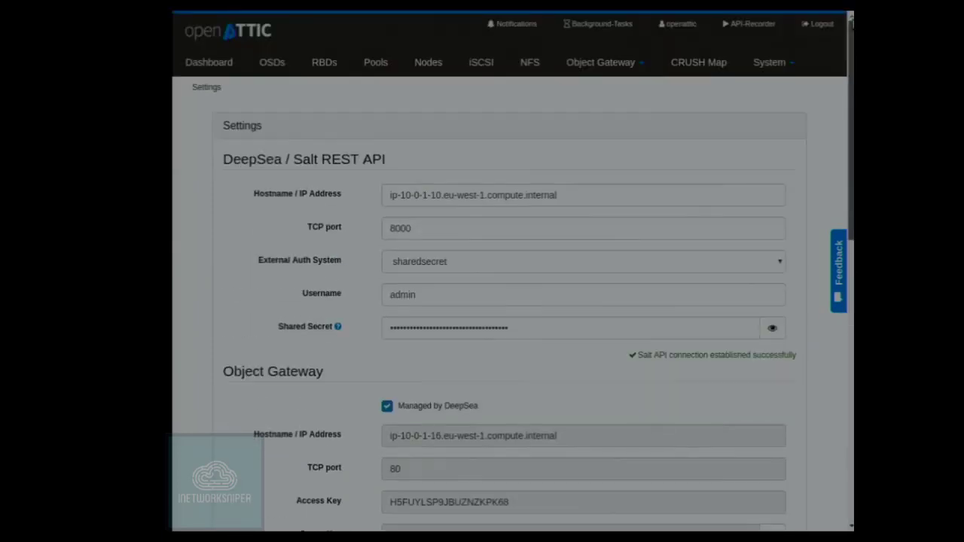
Step: Open the Feedback panel beside Settings and close it again
click(842, 239)
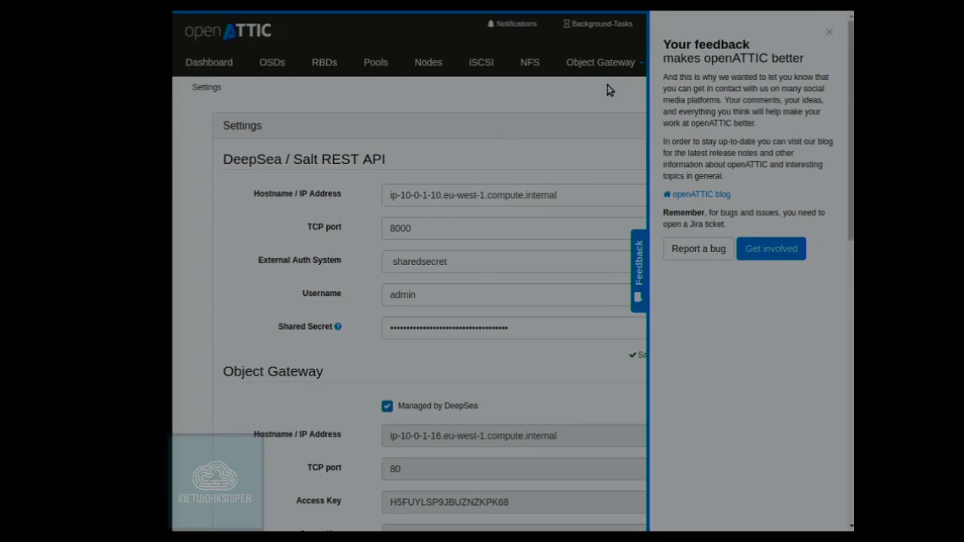
click(830, 35)
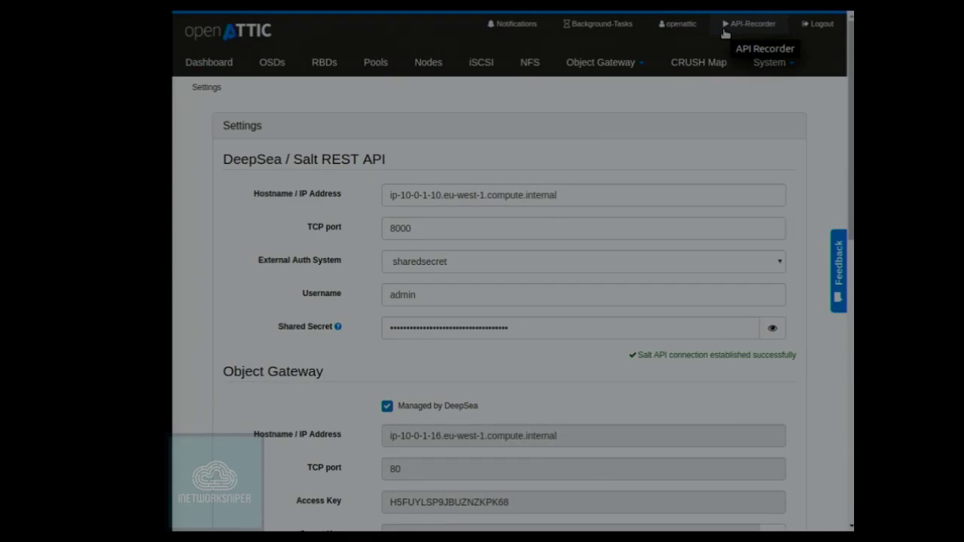
Step: Start API recording and begin a new RBD named testrbd
click(724, 33)
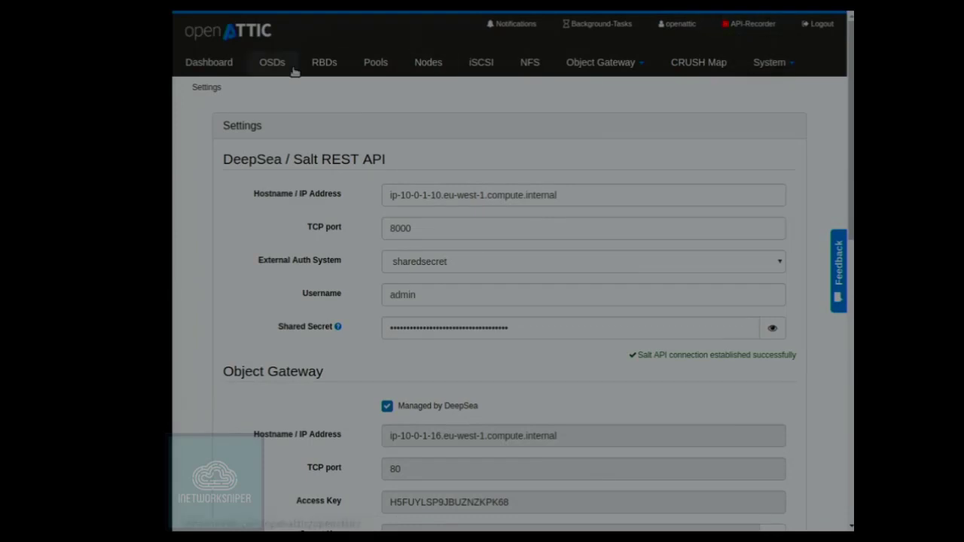
click(326, 67)
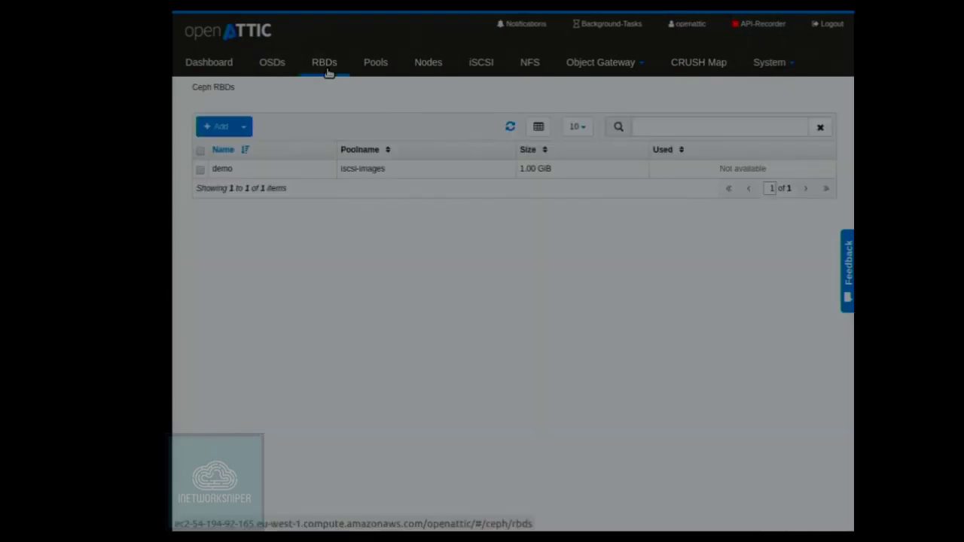
click(227, 128)
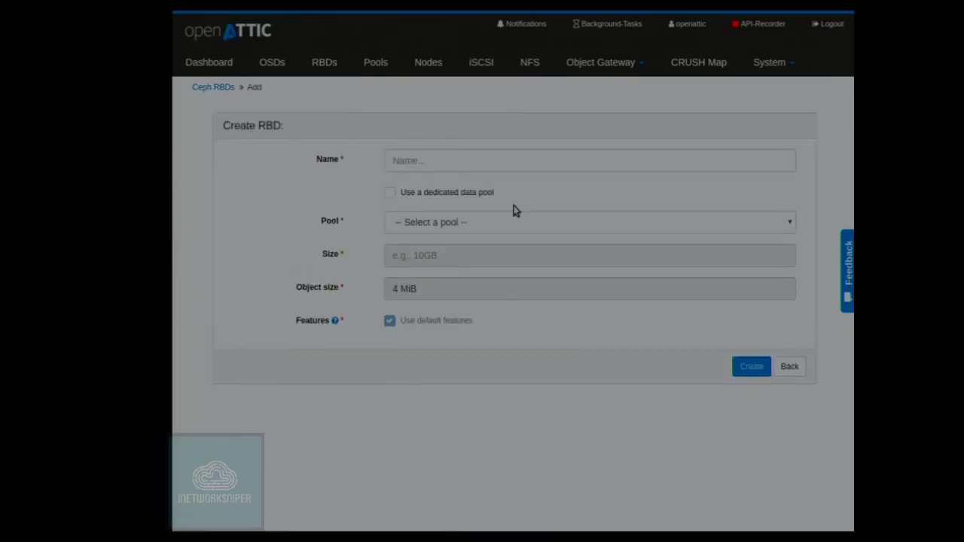
click(489, 164)
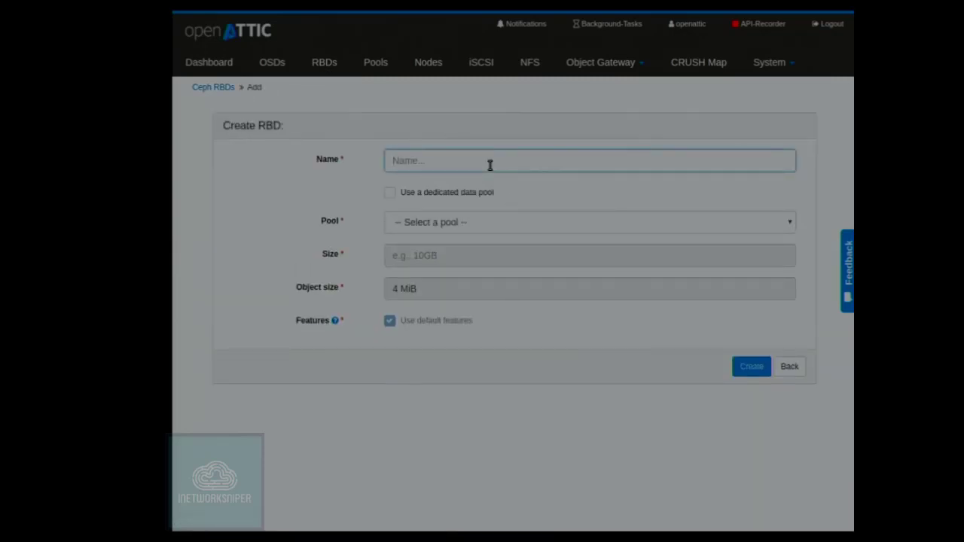
text(testrbd)
Step: Place testrbd in the iscsi-images pool with size 1G and create it
click(441, 221)
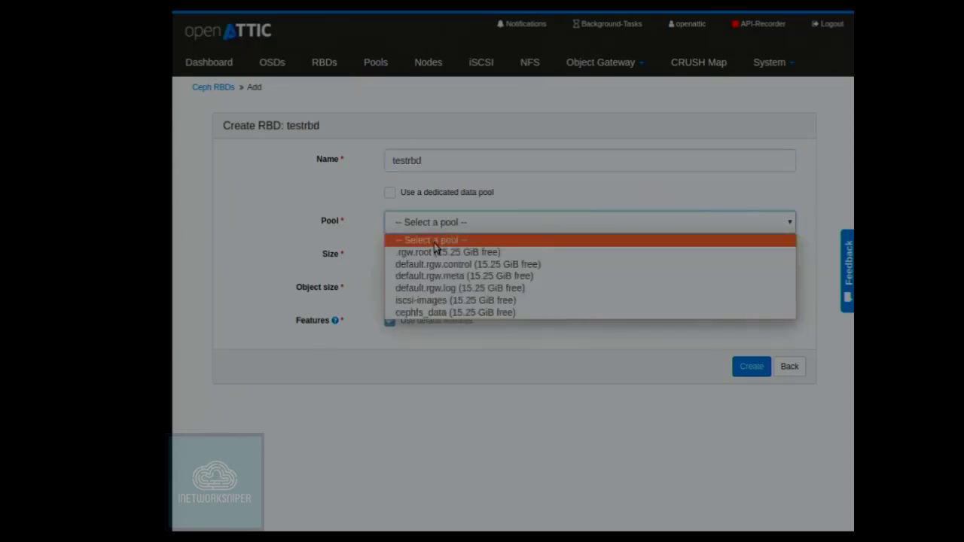
click(451, 300)
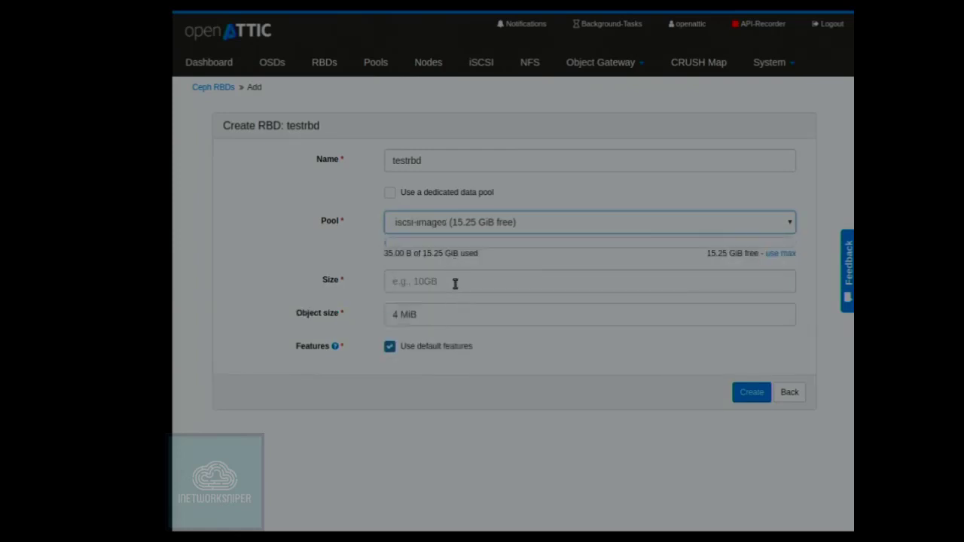
click(455, 282)
text(10)
key(BackSpace)
key(BackSpace)
text(5)
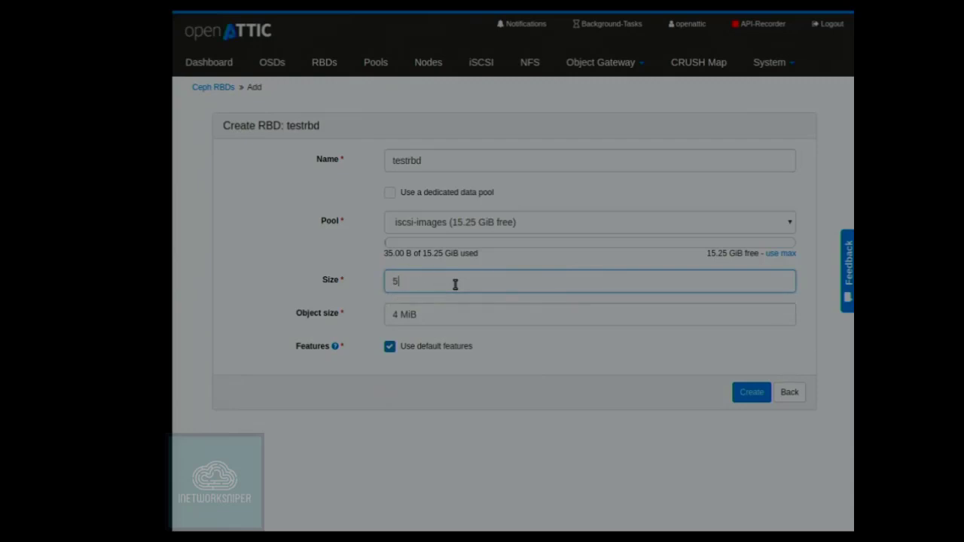
key(BackSpace)
text(1G)
click(755, 393)
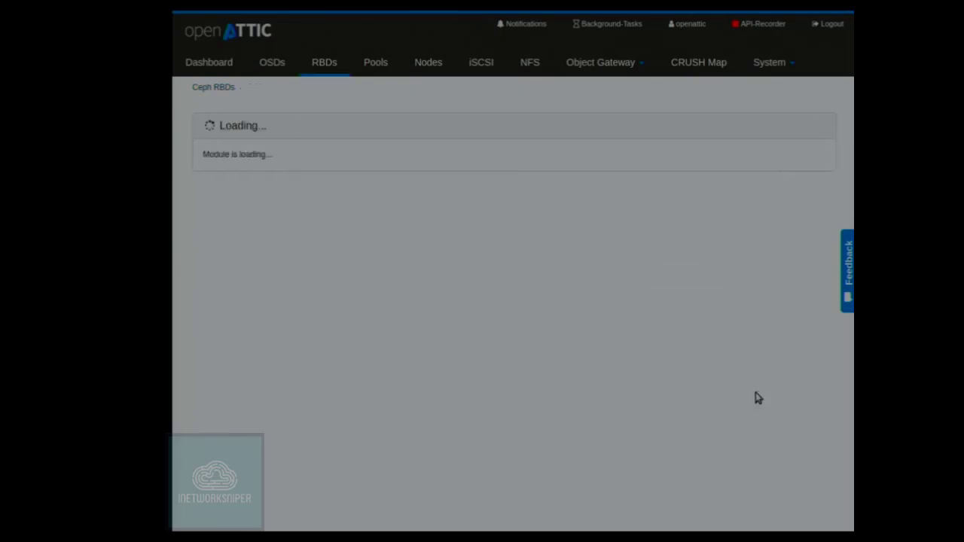
Step: Stop the API recorder and scroll through the generated Python script for testrbd
click(734, 34)
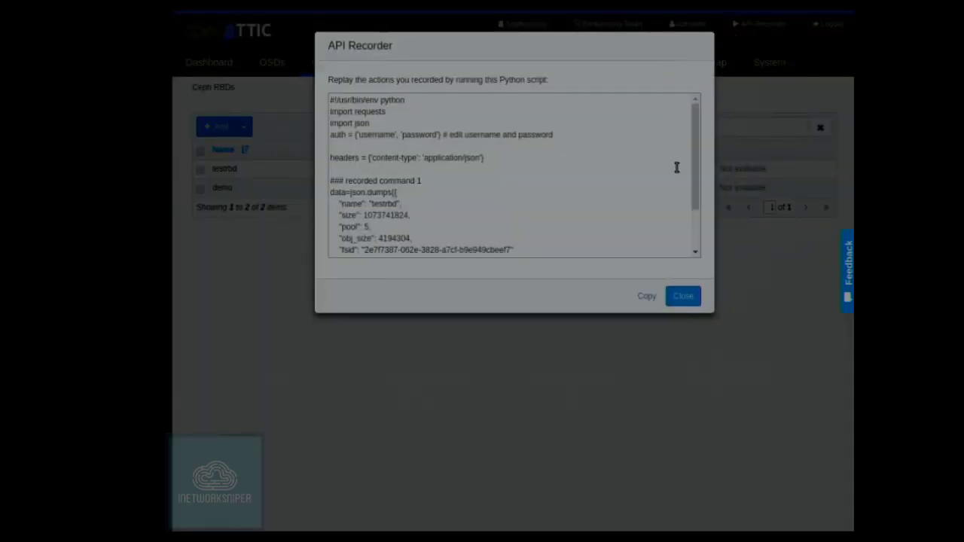
drag(694, 145, 679, 129)
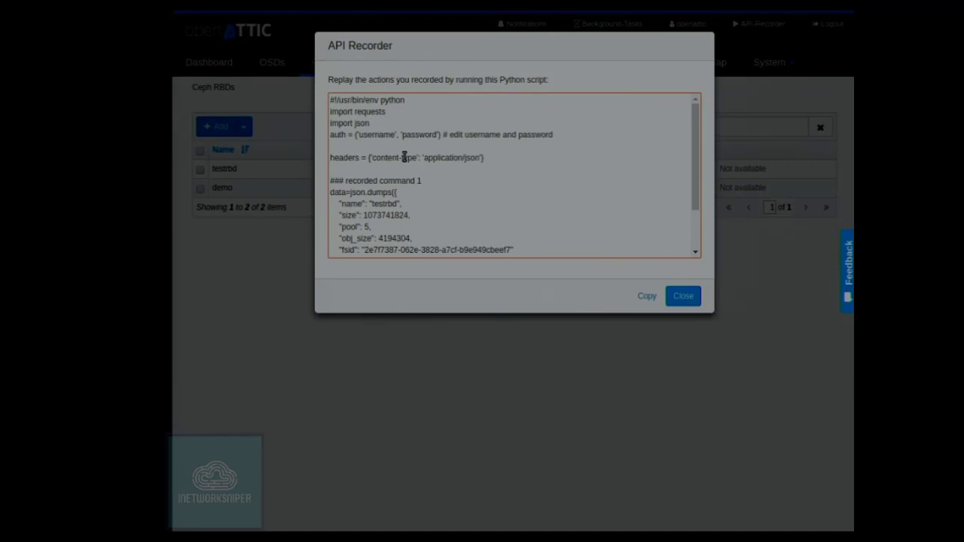
Step: Close the script and view the Ceph cluster dashboard showing health OK and 6 pools
click(683, 296)
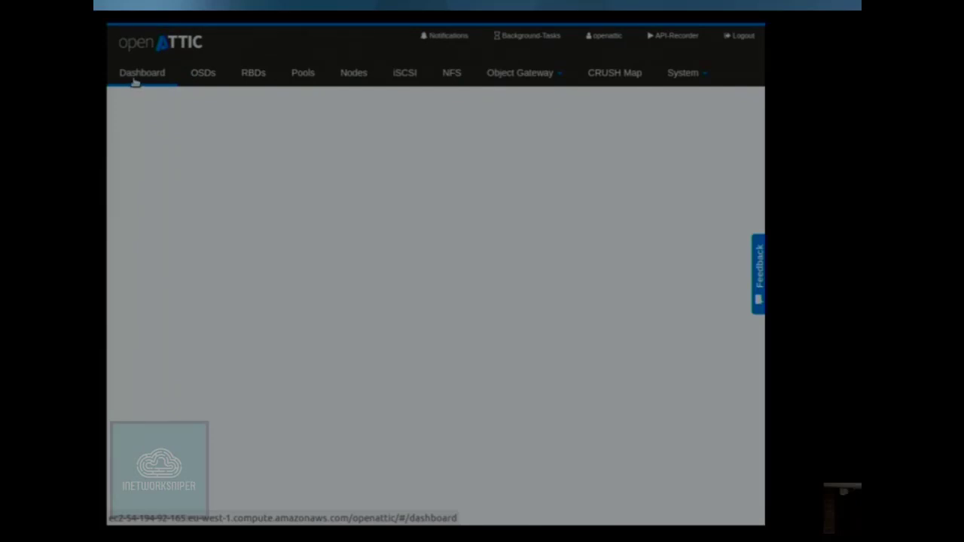
click(137, 73)
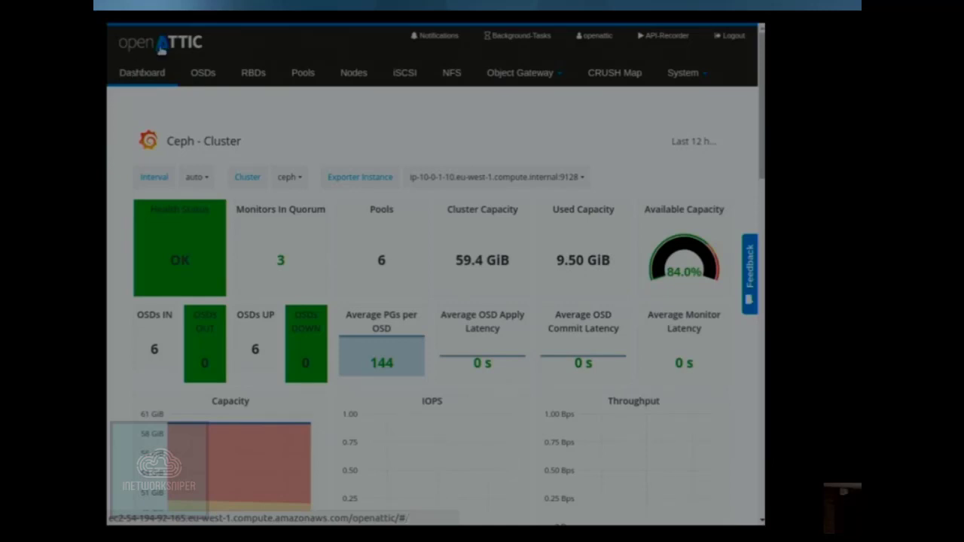
Step: Open the OSD list and reveal its page-size choices: 2, 10, 25, 50, 100
click(211, 73)
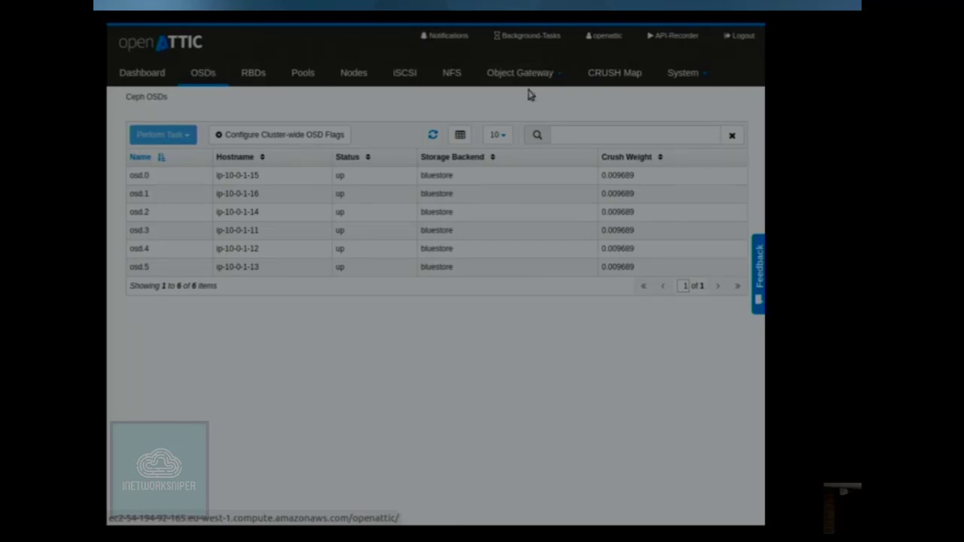
click(509, 143)
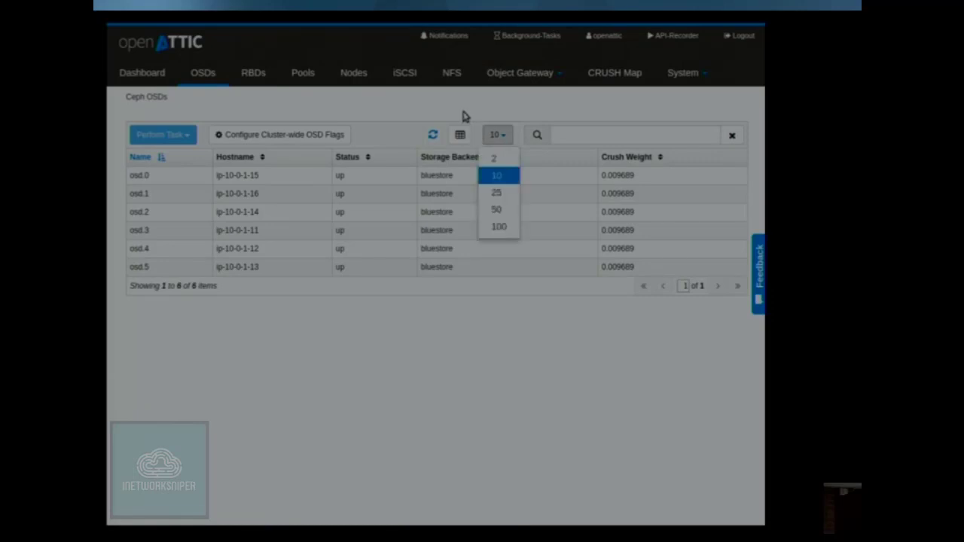